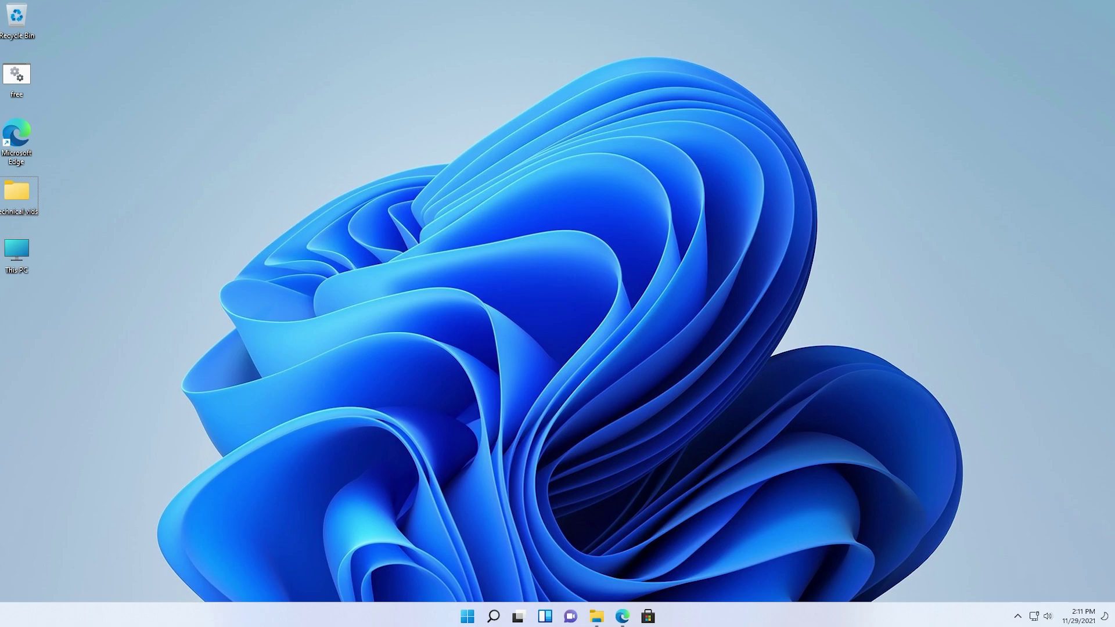
Switch to Microsoft Edge and view the downloadable assets of the ThisIsWin11 0.93.0 release on GitHub
{"action": "left_click", "coordinate": [622, 616]}
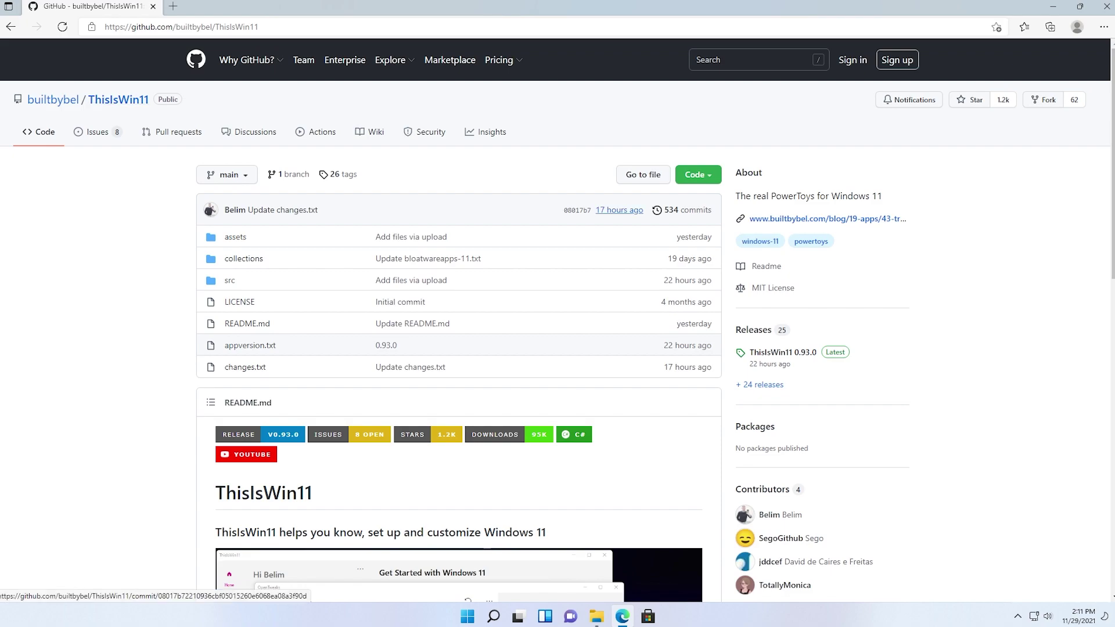
{"action": "left_click", "coordinate": [763, 385]}
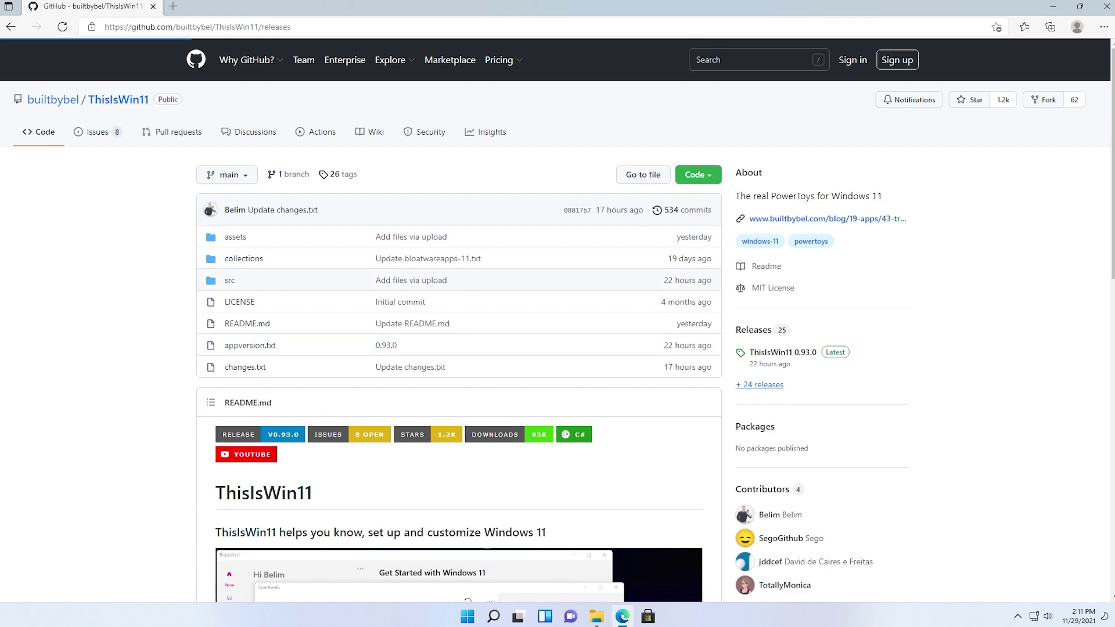
{"action": "left_click", "coordinate": [431, 252]}
{"action": "scroll", "coordinate": [431, 252], "scroll_direction": "down", "scroll_amount": 5}
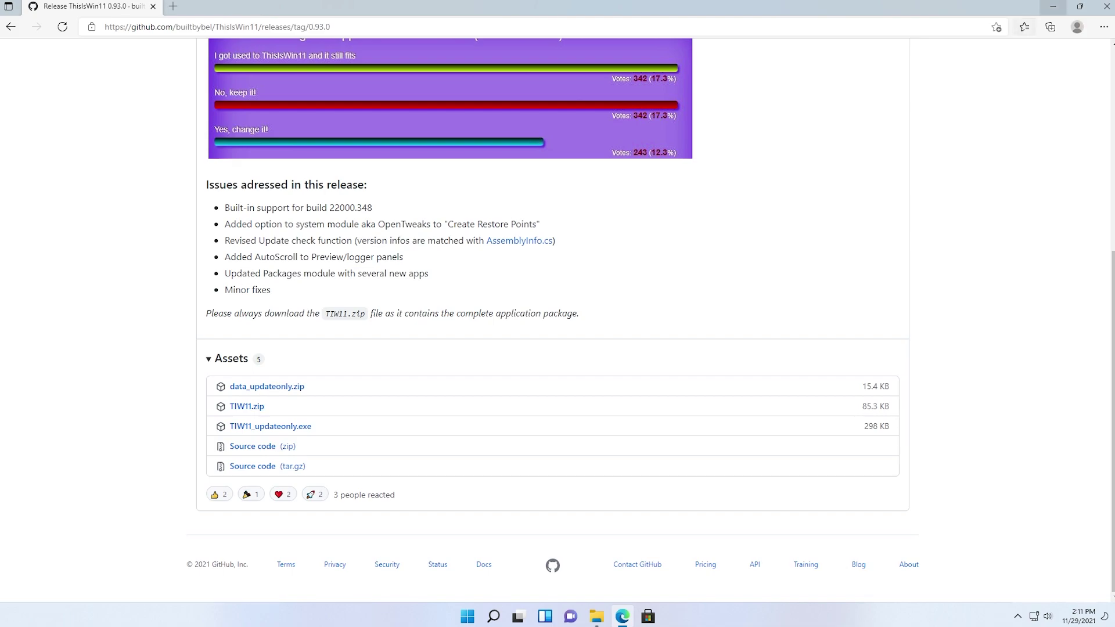
{"action": "left_click", "coordinate": [1080, 7]}
{"action": "left_click", "coordinate": [1035, 29]}
Switch to File Explorer, maximize the Downloads window and open the extracted TIW11 folder
{"action": "left_click", "coordinate": [597, 617]}
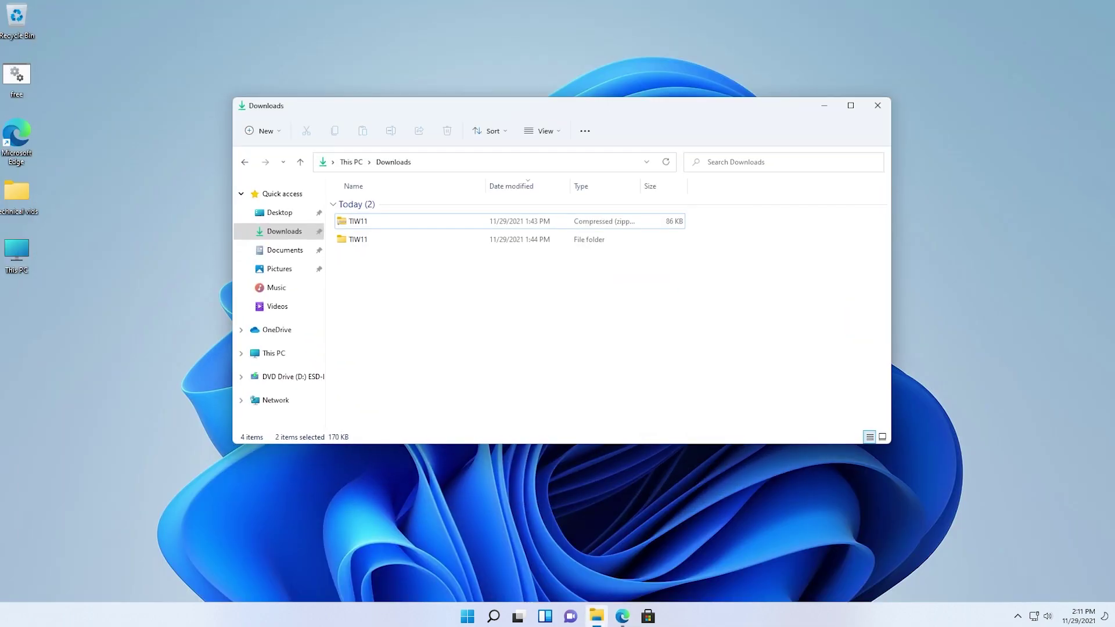
{"action": "right_click", "coordinate": [352, 222]}
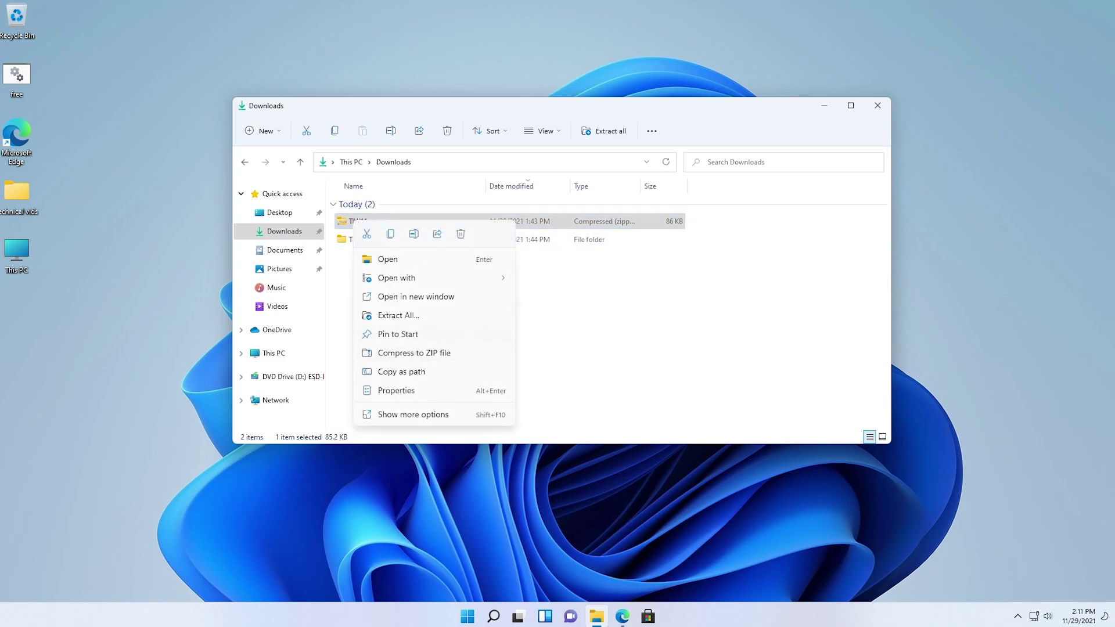
{"action": "left_click", "coordinate": [522, 305]}
{"action": "left_click", "coordinate": [850, 105]}
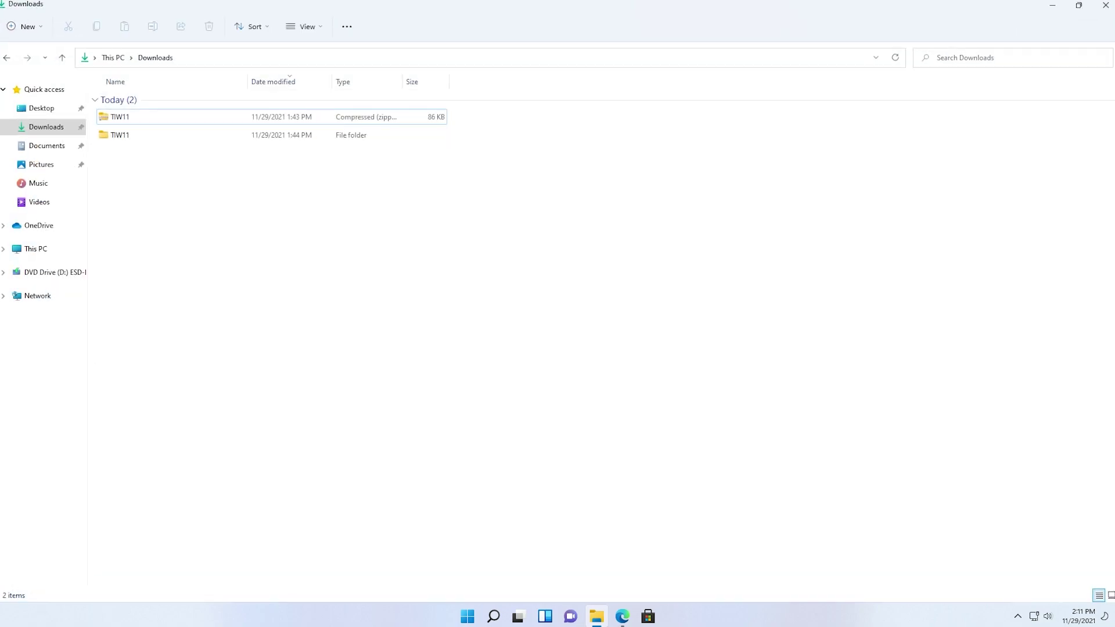
{"action": "double_click", "coordinate": [120, 134]}
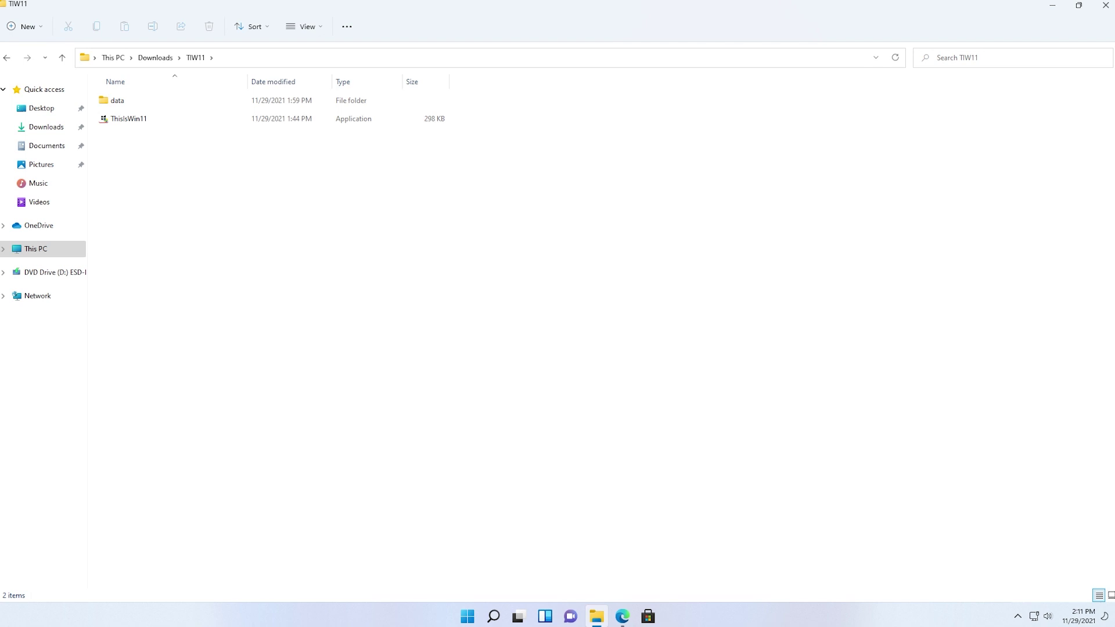
Launch the ThisIsWin11 application from the TIW11 folder and allow it to make changes to the device
{"action": "key", "text": "Down"}
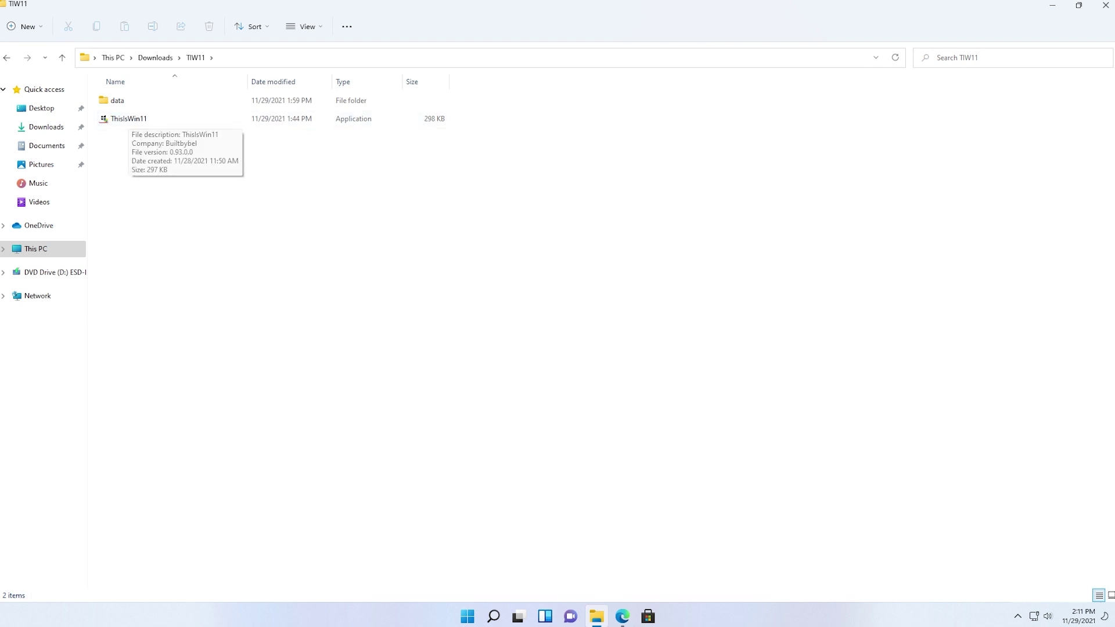
{"action": "key", "text": "Return"}
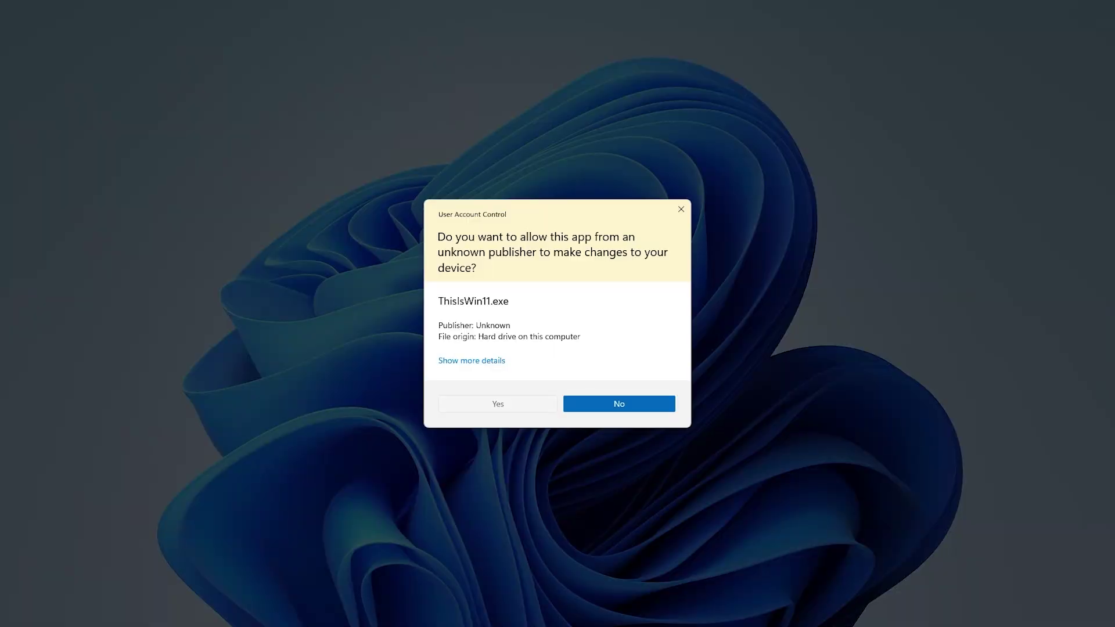
{"action": "key", "text": "alt+y"}
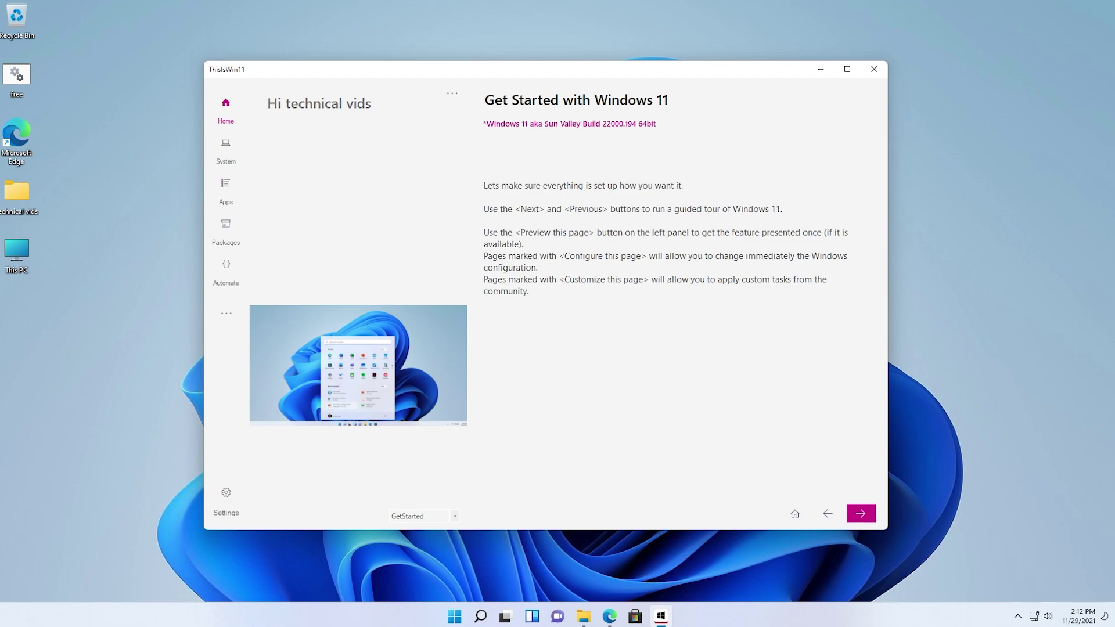
Find the restore point settings through Windows search and keep system protection turned on for Local Disk (C:)
{"action": "key", "text": "super"}
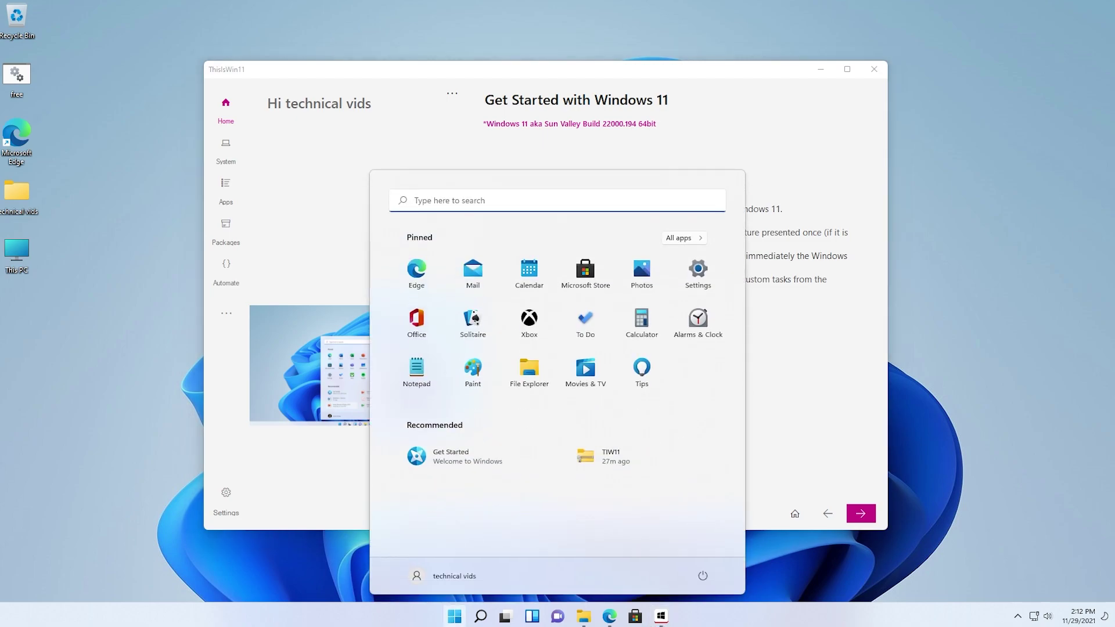
{"action": "type", "text": "create"}
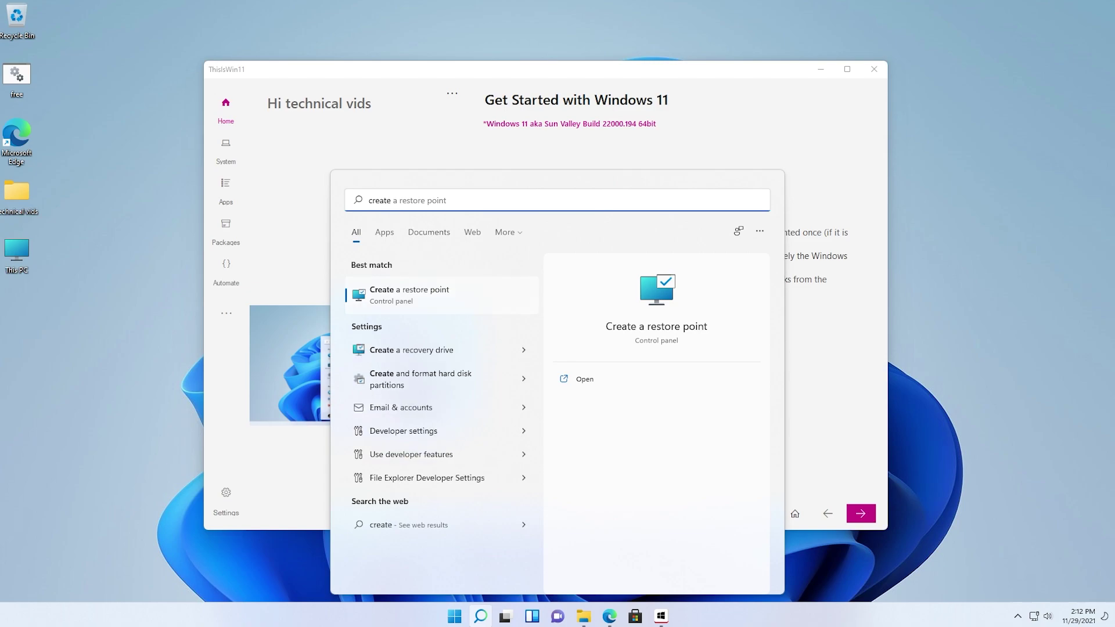
{"action": "key", "text": "Return"}
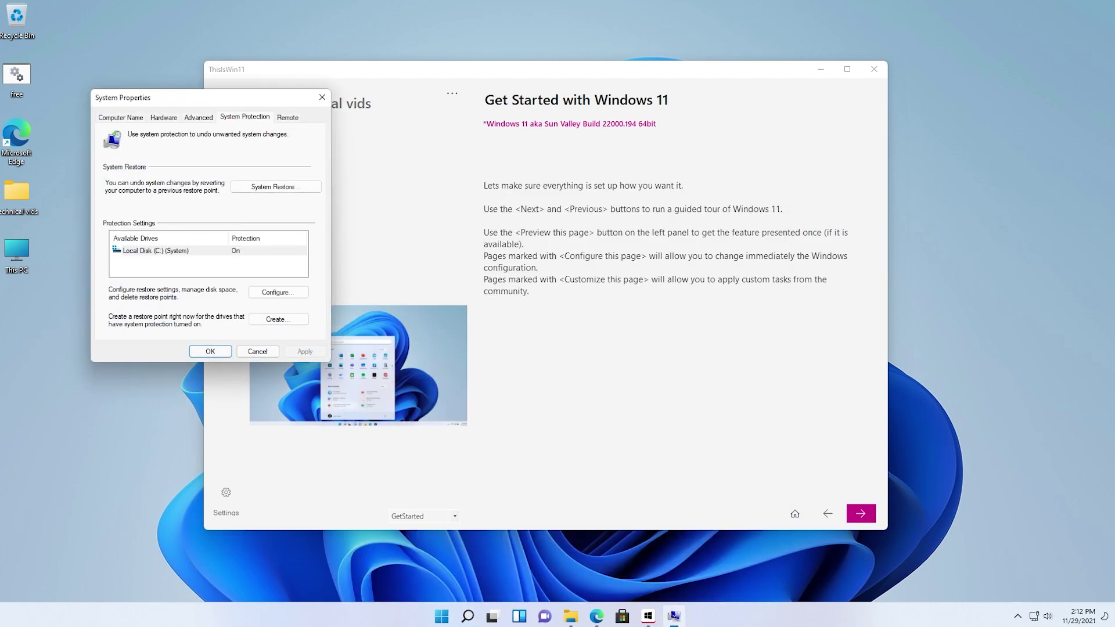
{"action": "left_click", "coordinate": [702, 385]}
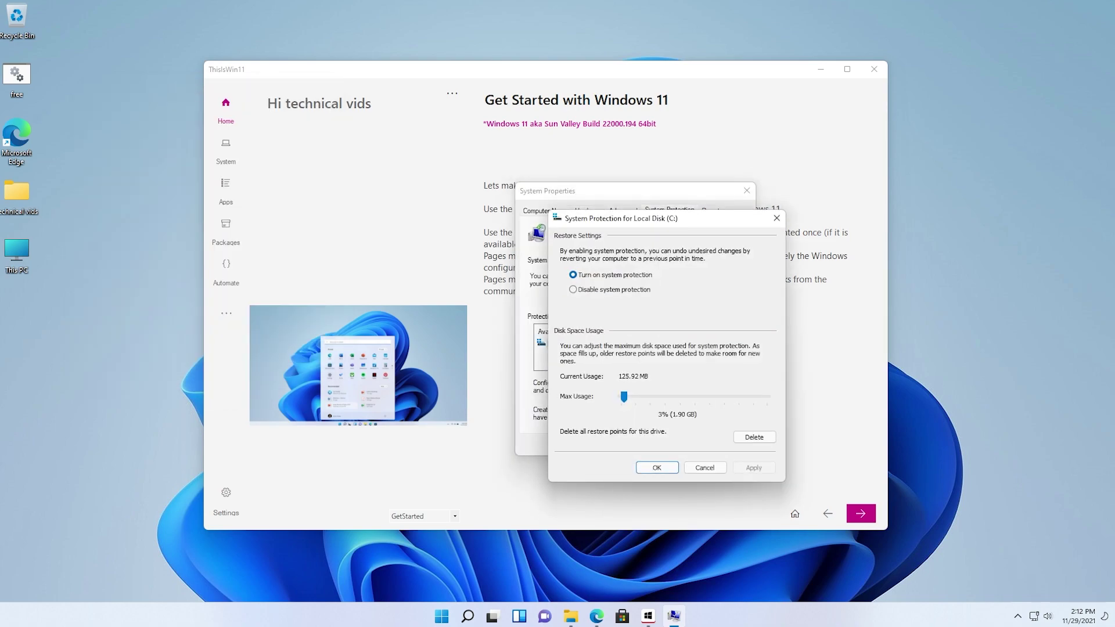
{"action": "key", "text": "Return"}
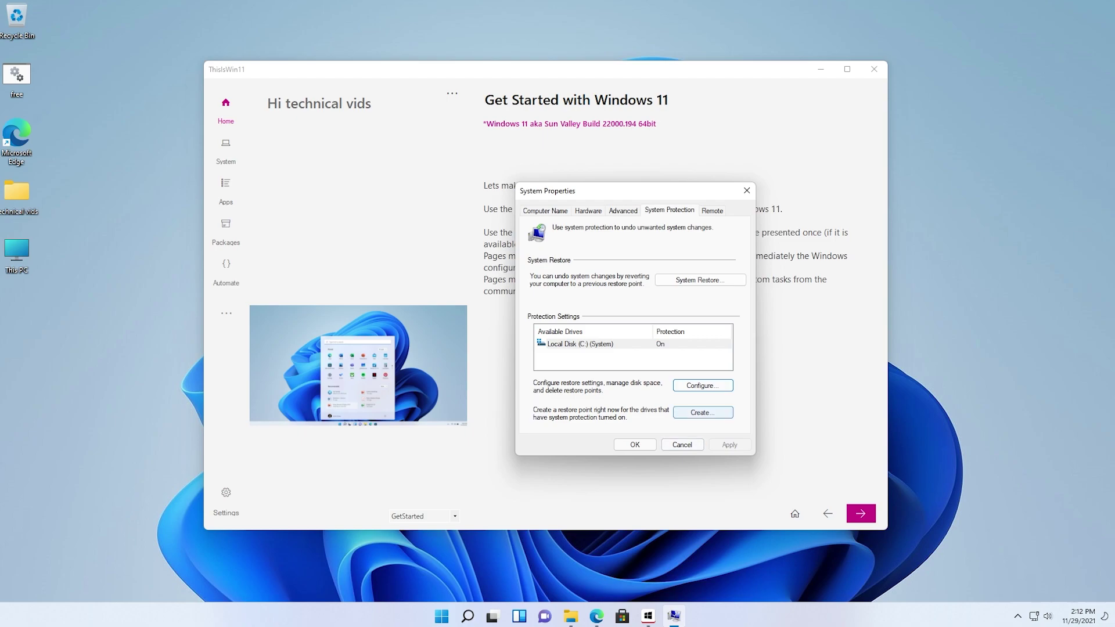
Create a restore point with the description "before ungl" and close System Properties
{"action": "left_click", "coordinate": [702, 412]}
{"action": "type", "text": "before"}
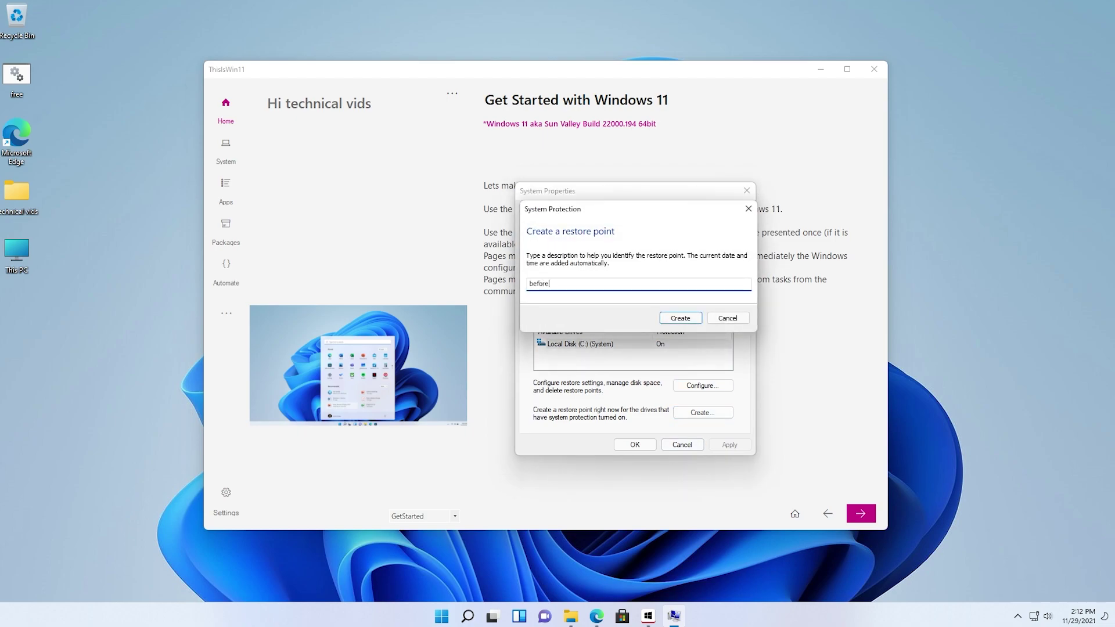
{"action": "type", "text": " ungl"}
{"action": "key", "text": "Return"}
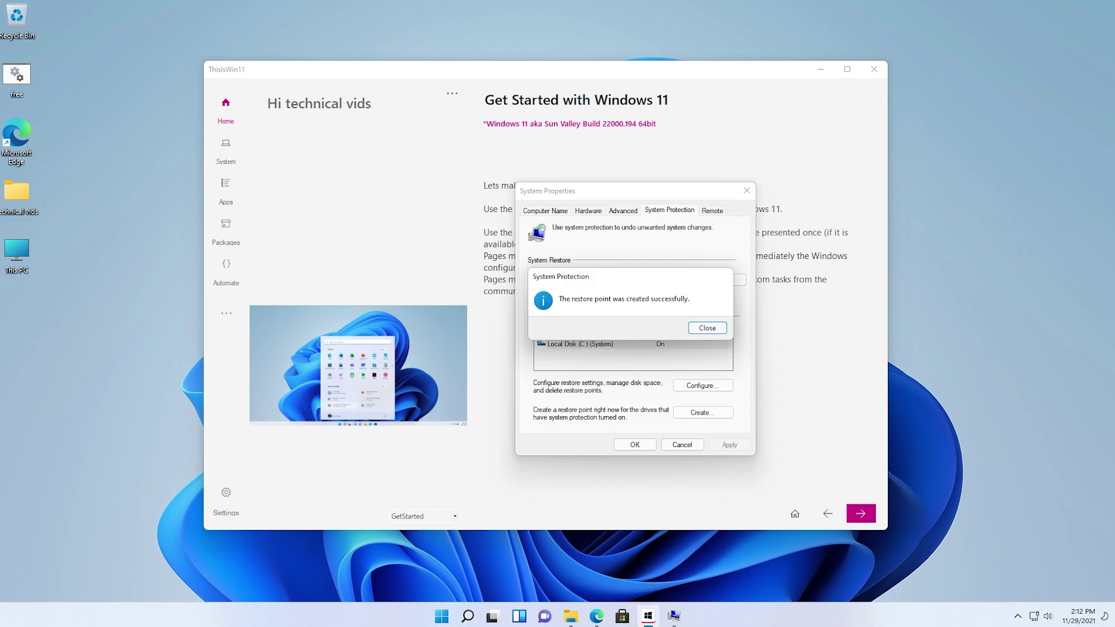
{"action": "left_click", "coordinate": [706, 328]}
{"action": "left_click", "coordinate": [634, 445]}
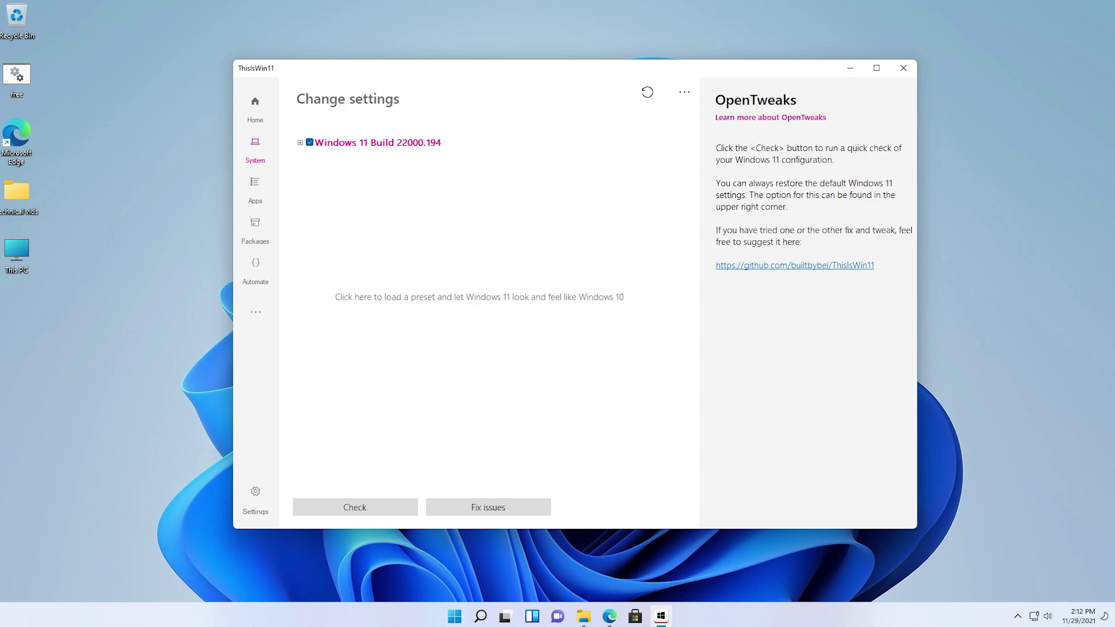
Run the OpenTweaks check of the Windows 11 configuration and review the recommended personalization, system, gaming and privacy settings
{"action": "left_click", "coordinate": [300, 142]}
{"action": "left_click", "coordinate": [300, 143]}
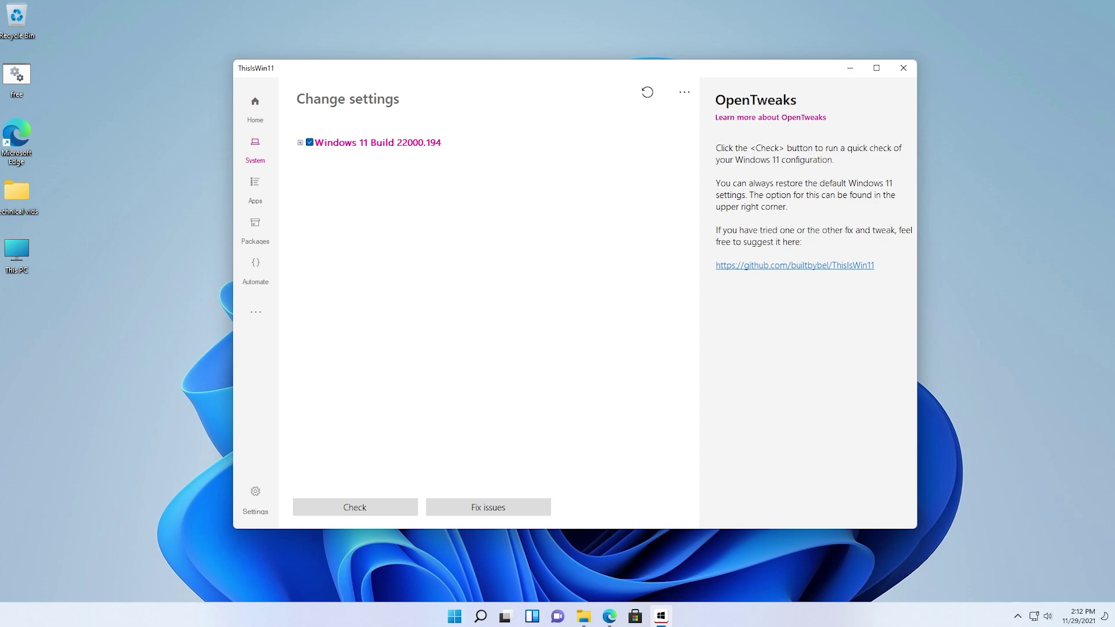
{"action": "left_click", "coordinate": [354, 507]}
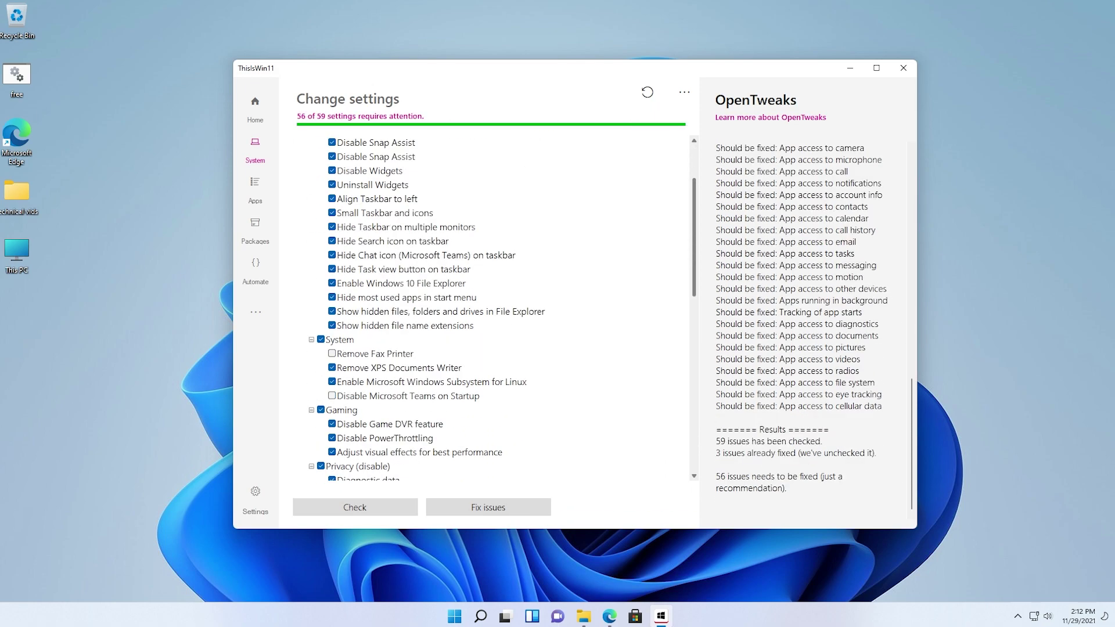
{"action": "scroll", "coordinate": [409, 227], "scroll_direction": "up", "scroll_amount": 2}
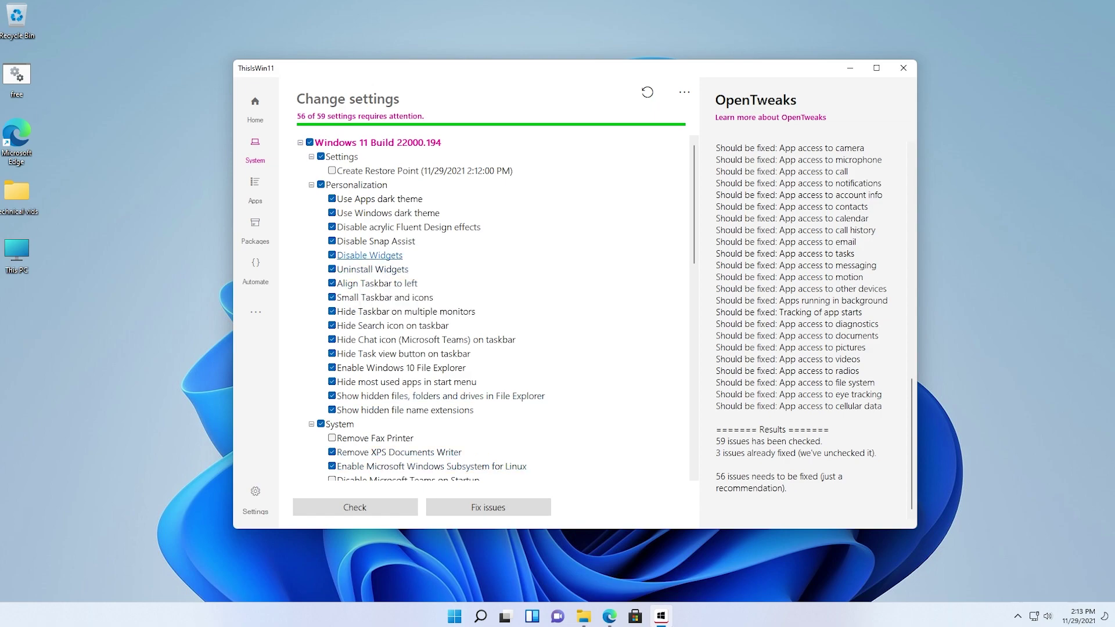
{"action": "mouse_move", "coordinate": [353, 269]}
{"action": "scroll", "coordinate": [371, 269], "scroll_direction": "down", "scroll_amount": 5}
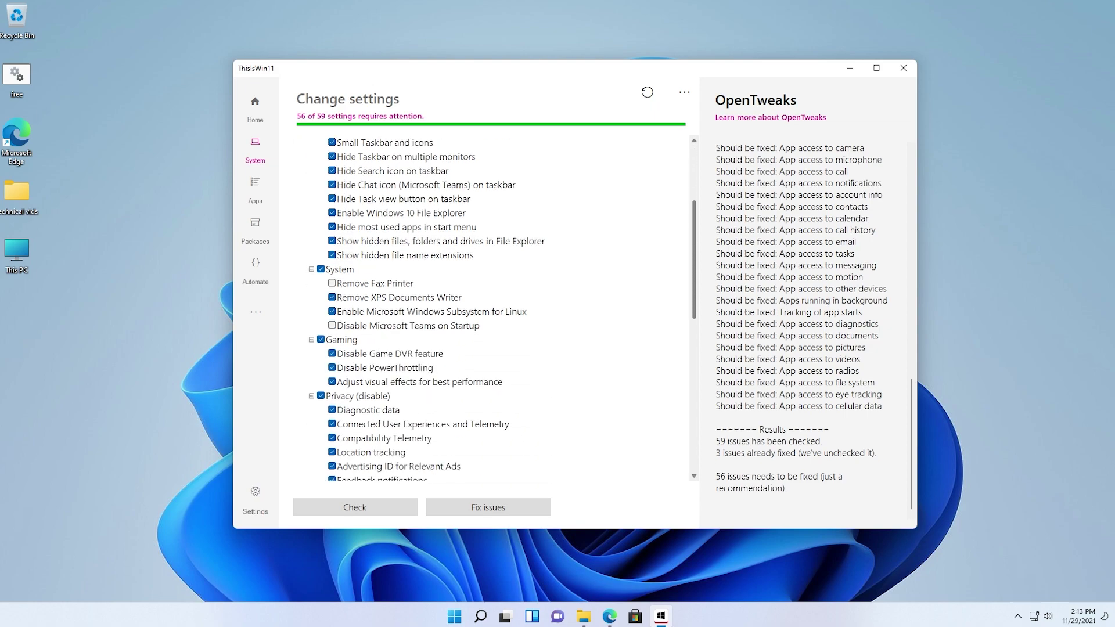
{"action": "scroll", "coordinate": [372, 268], "scroll_direction": "up", "scroll_amount": 5}
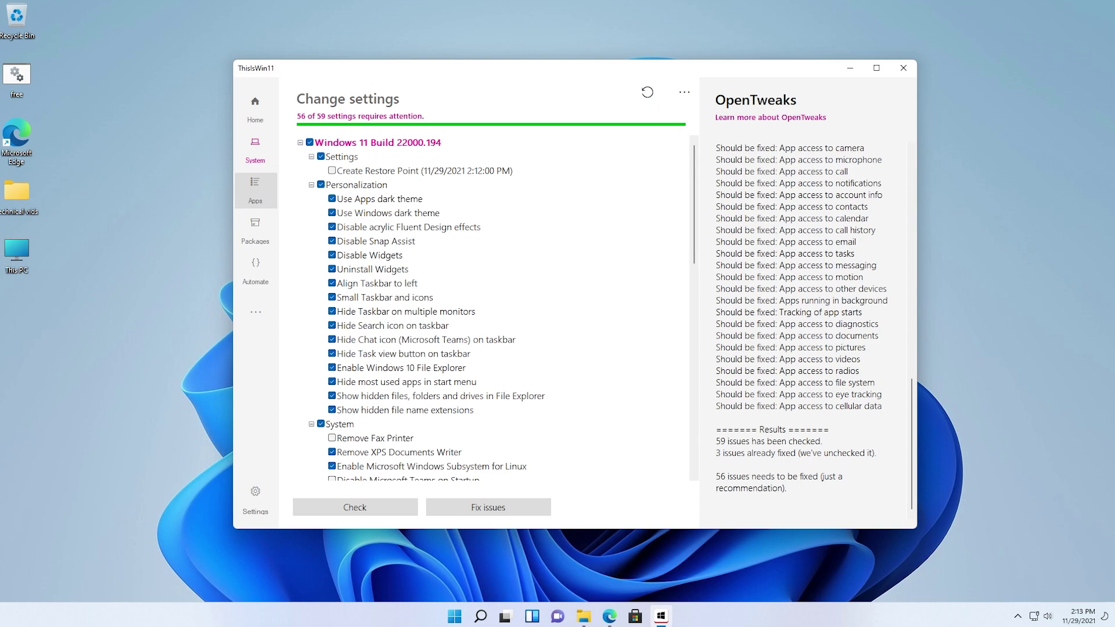
Open the Apps section of ThisIsWin11 and look through the list of installed apps
{"action": "left_click", "coordinate": [255, 190]}
{"action": "scroll", "coordinate": [383, 325], "scroll_direction": "down", "scroll_amount": 5}
{"action": "scroll", "coordinate": [383, 325], "scroll_direction": "down", "scroll_amount": 3}
{"action": "scroll", "coordinate": [383, 326], "scroll_direction": "up", "scroll_amount": 6}
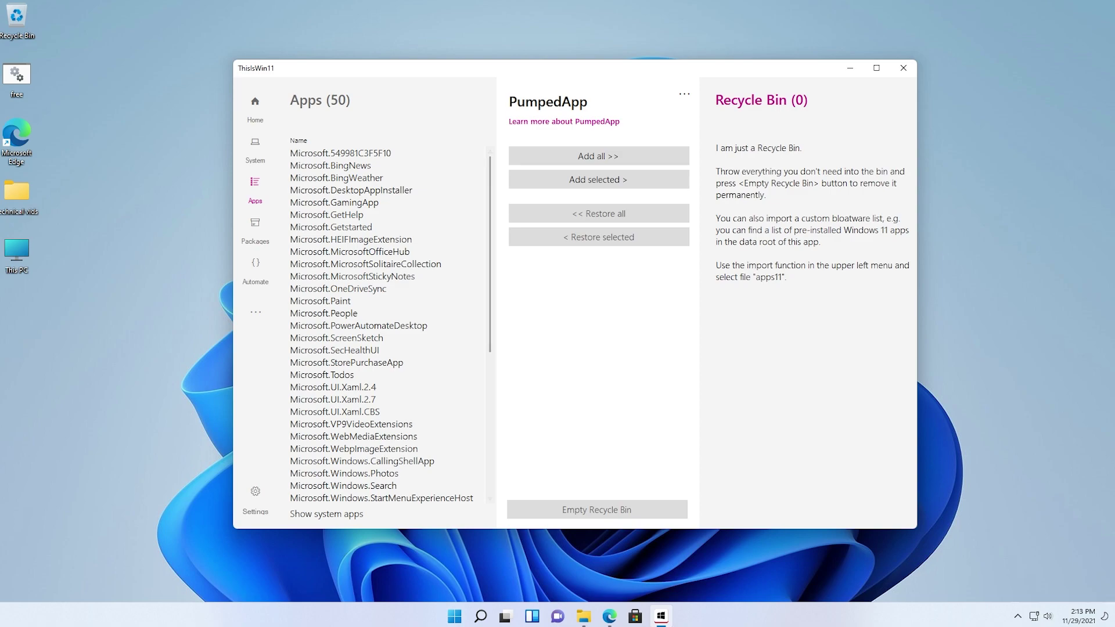
{"action": "left_click", "coordinate": [334, 203]}
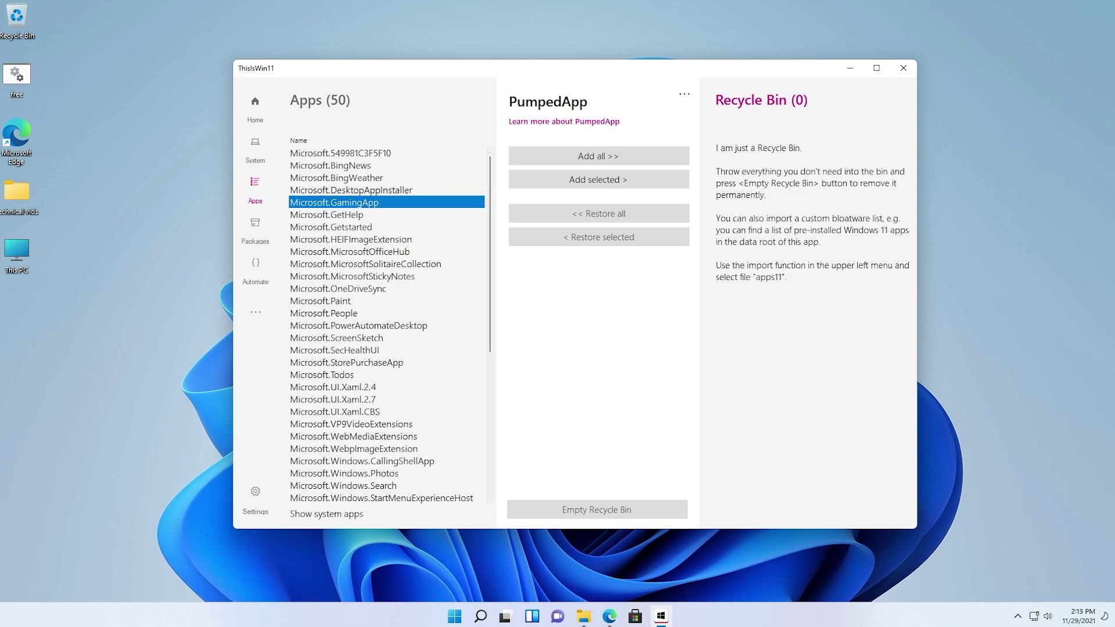
{"action": "scroll", "coordinate": [386, 325], "scroll_direction": "down", "scroll_amount": 5}
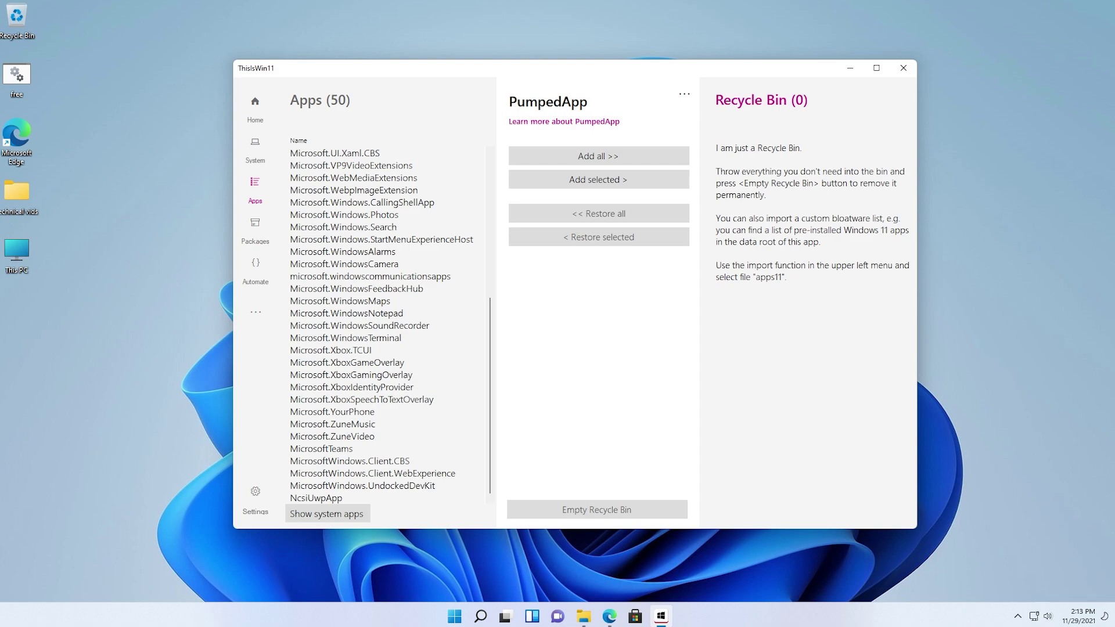
Include the system apps in the app list to examine them, and hide them again
{"action": "left_click", "coordinate": [327, 513]}
{"action": "left_click", "coordinate": [650, 375]}
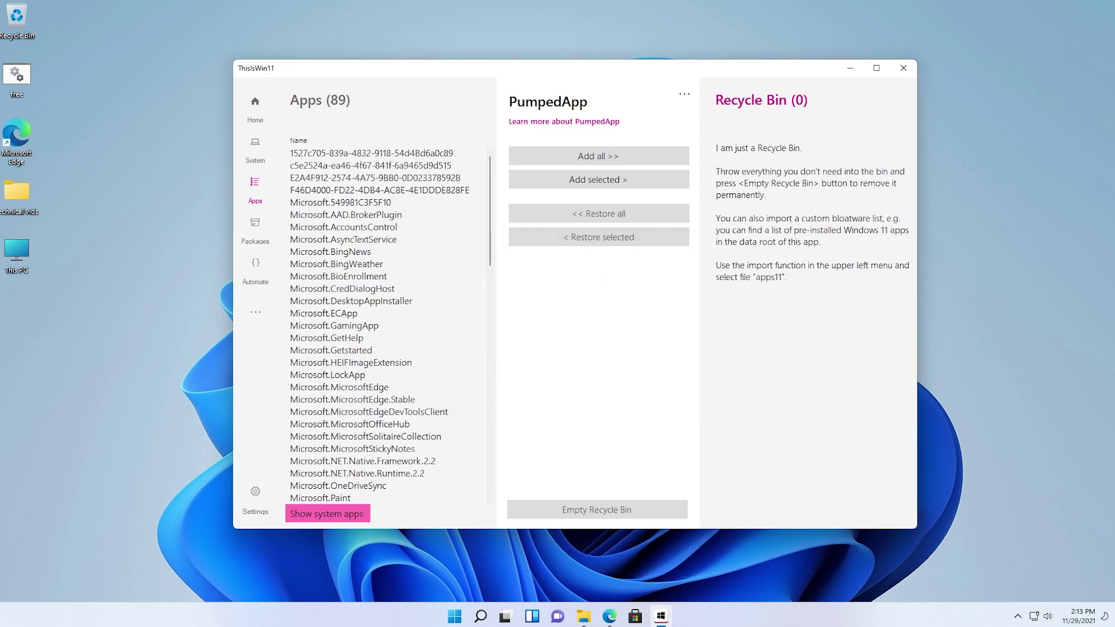
{"action": "scroll", "coordinate": [387, 325], "scroll_direction": "down", "scroll_amount": 15}
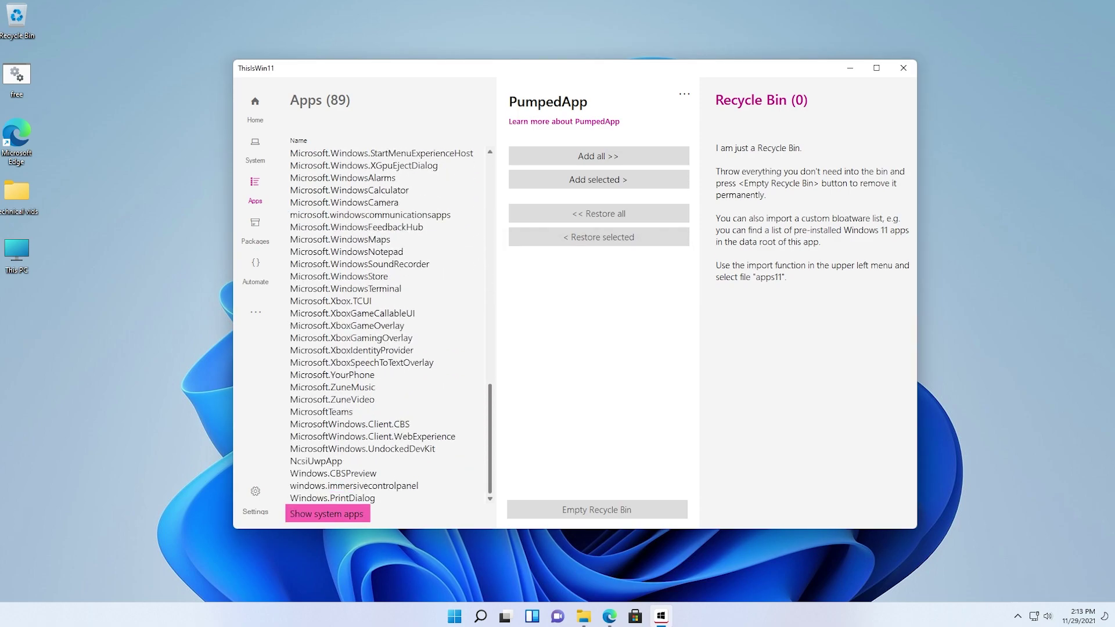
{"action": "scroll", "coordinate": [386, 325], "scroll_direction": "up", "scroll_amount": 15}
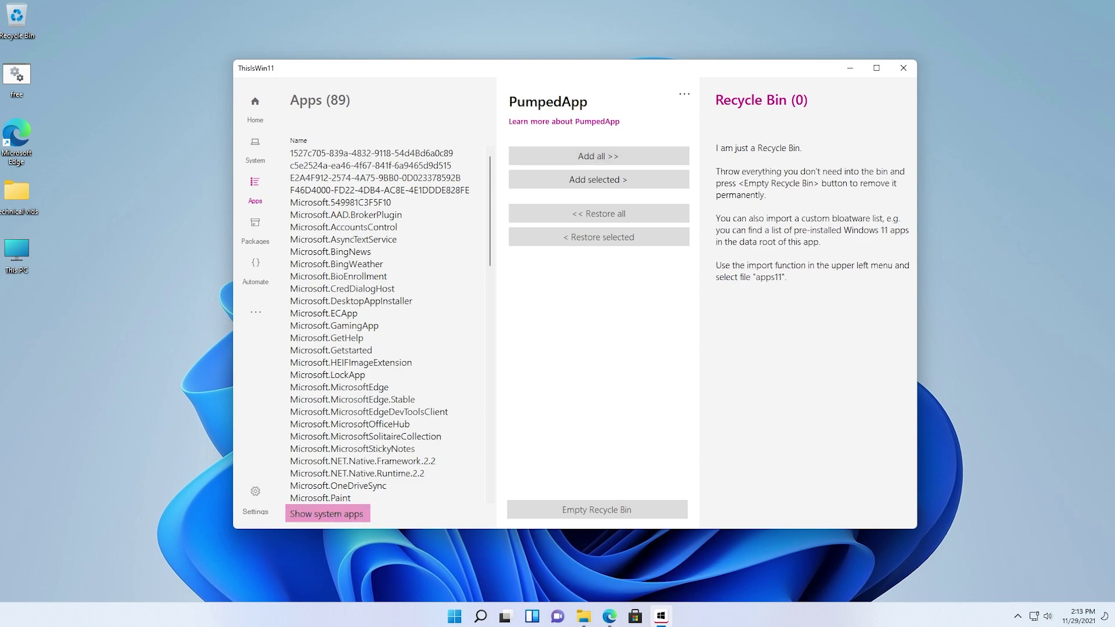
{"action": "left_click", "coordinate": [327, 513]}
{"action": "scroll", "coordinate": [387, 326], "scroll_direction": "down", "scroll_amount": 7}
{"action": "scroll", "coordinate": [386, 325], "scroll_direction": "up", "scroll_amount": 7}
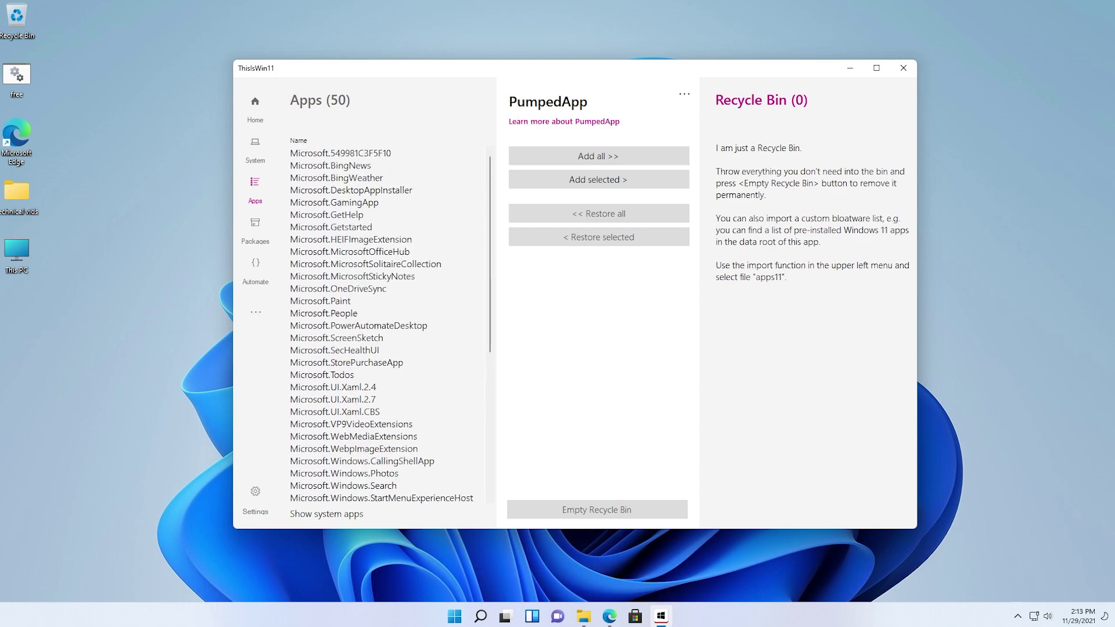
Add Microsoft.BingNews to the PumpedApp Recycle Bin
{"action": "left_click", "coordinate": [330, 166]}
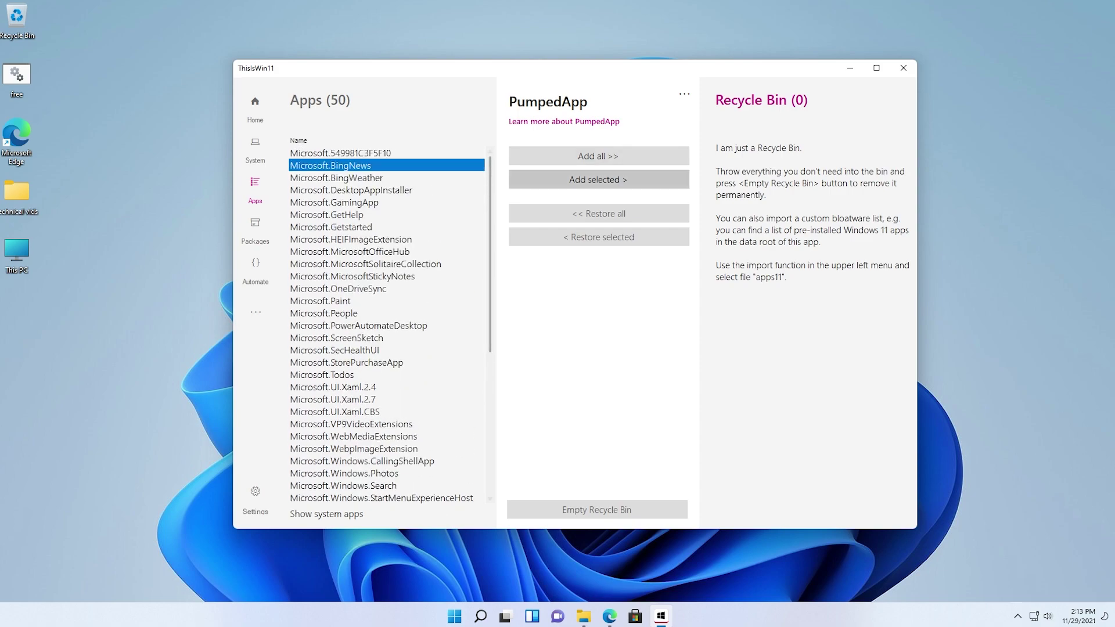
{"action": "left_click", "coordinate": [598, 179]}
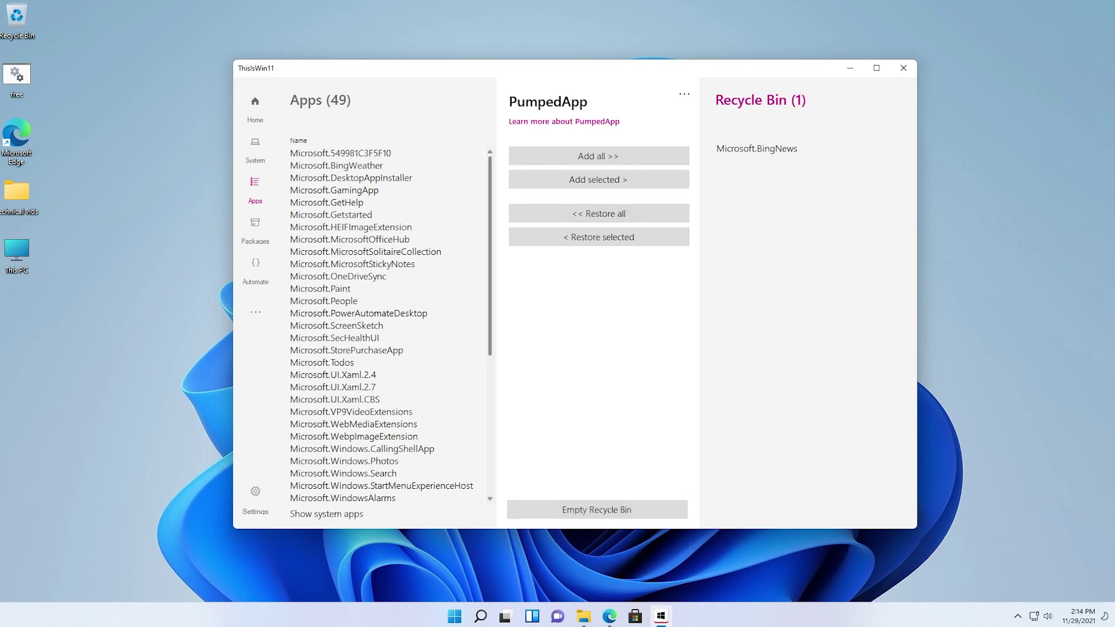
Look through the list of installed apps and include the system apps in it
{"action": "scroll", "coordinate": [391, 325], "scroll_direction": "down", "scroll_amount": 1}
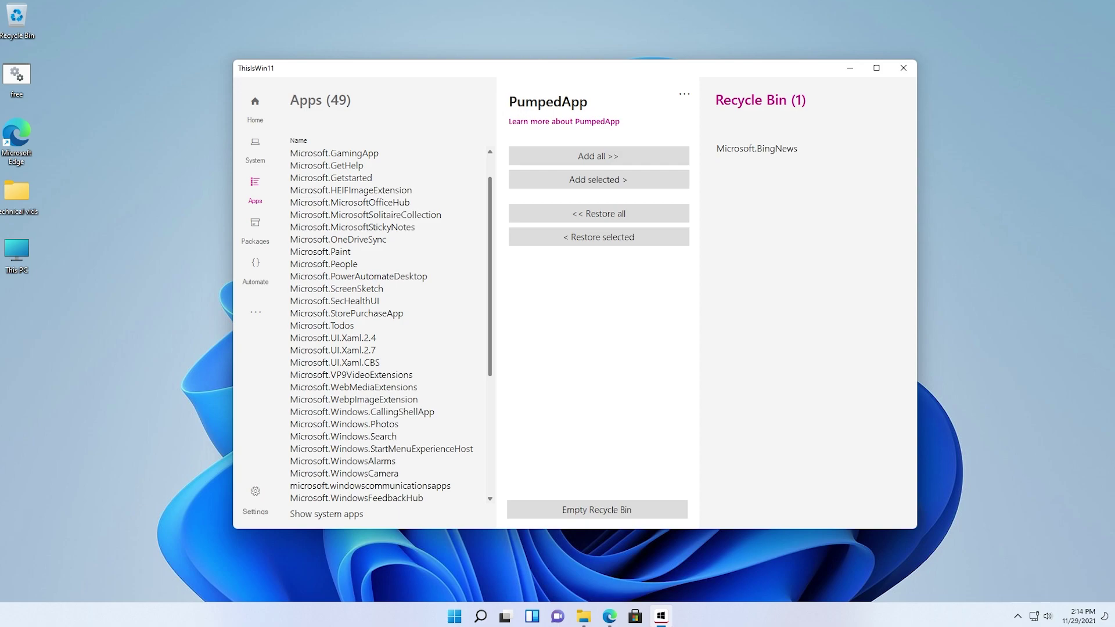
{"action": "scroll", "coordinate": [391, 326], "scroll_direction": "down", "scroll_amount": 5}
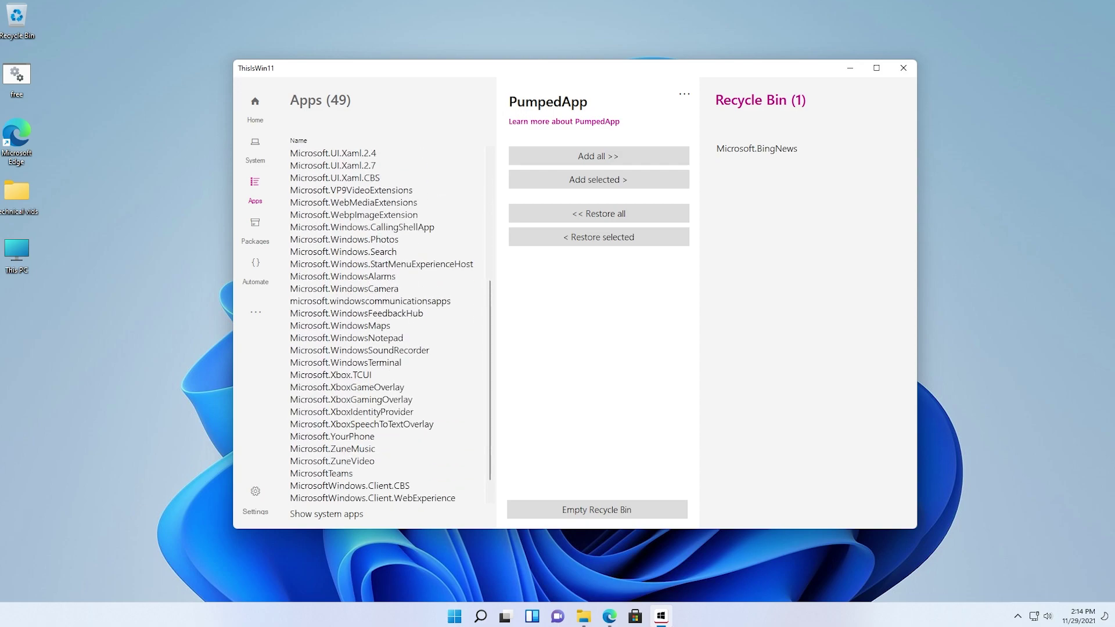
{"action": "left_click", "coordinate": [389, 350]}
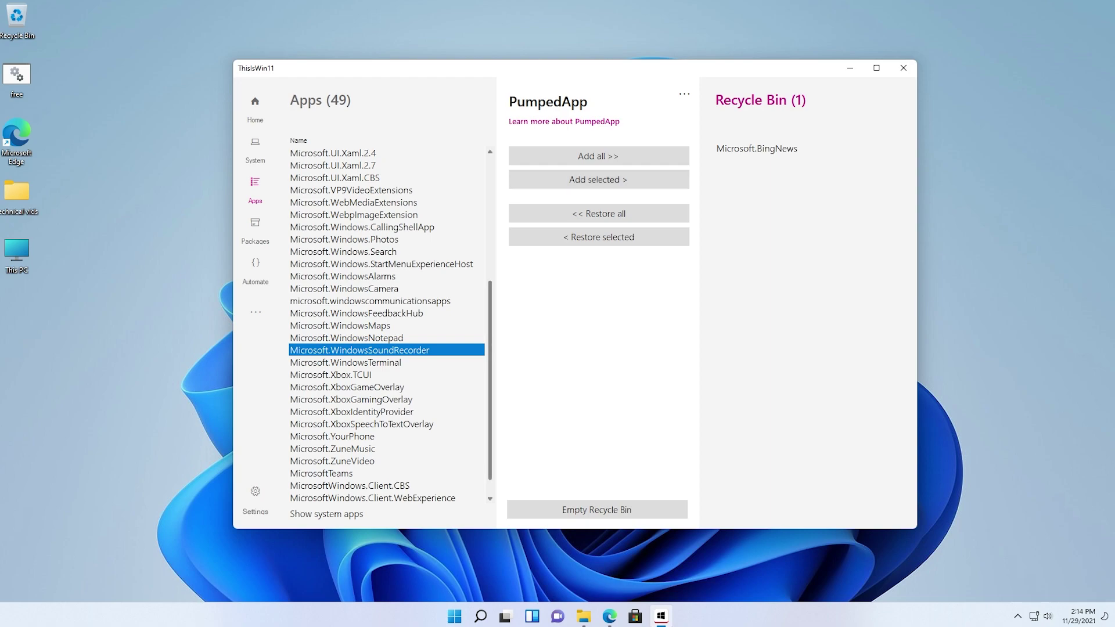
{"action": "scroll", "coordinate": [387, 325], "scroll_direction": "up", "scroll_amount": 6}
{"action": "left_click", "coordinate": [326, 513]}
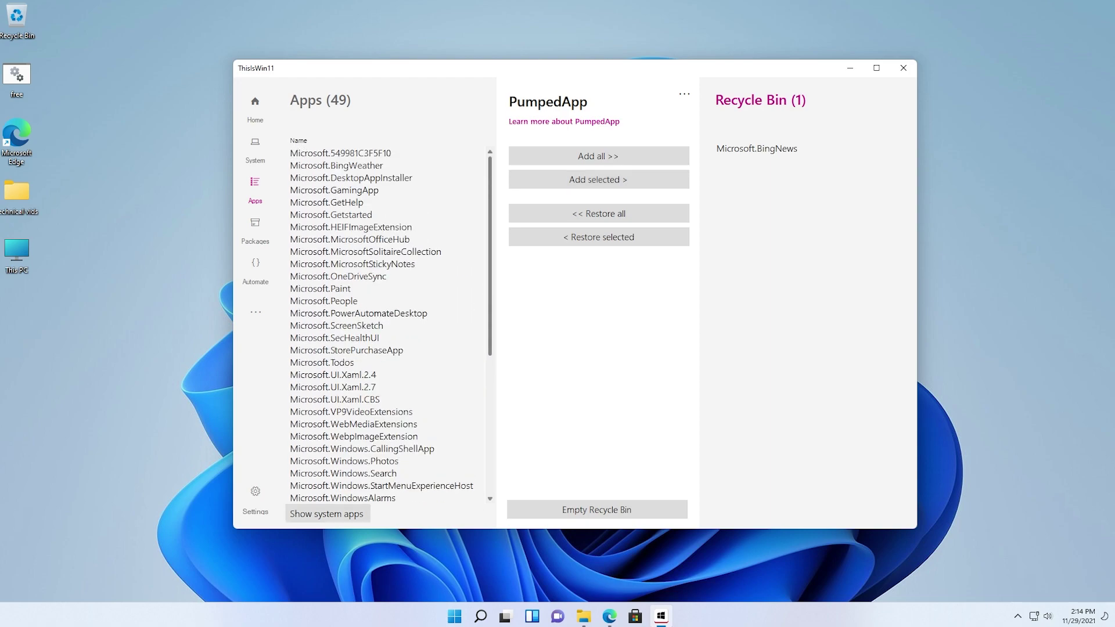
{"action": "key", "text": "Return"}
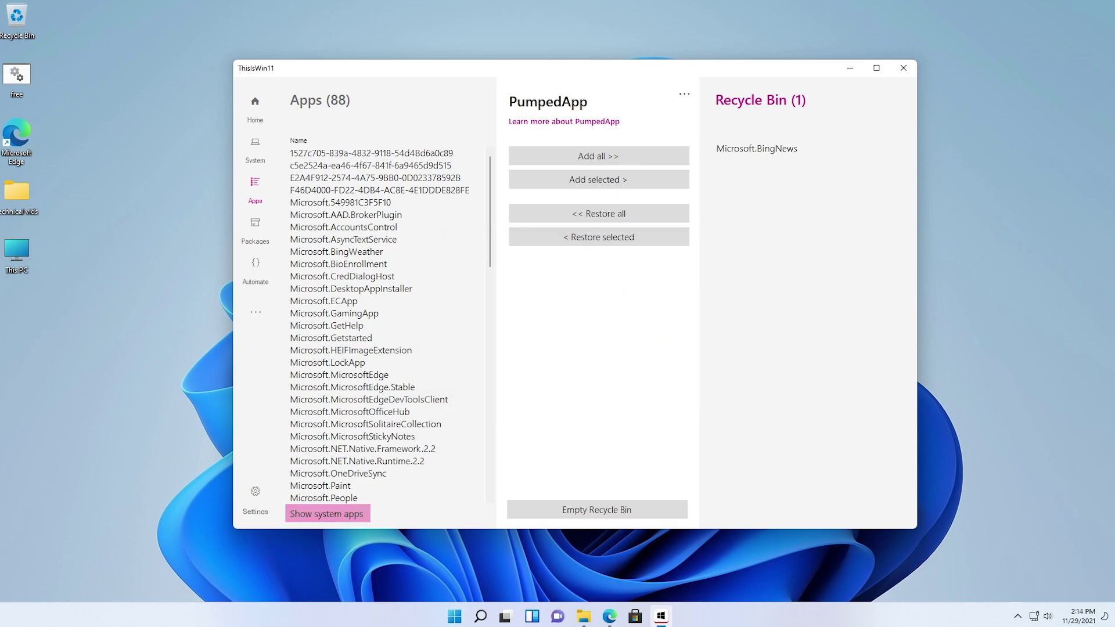
Add all listed apps, including the system apps, to the PumpedApp Recycle Bin
{"action": "scroll", "coordinate": [387, 325], "scroll_direction": "down", "scroll_amount": 19}
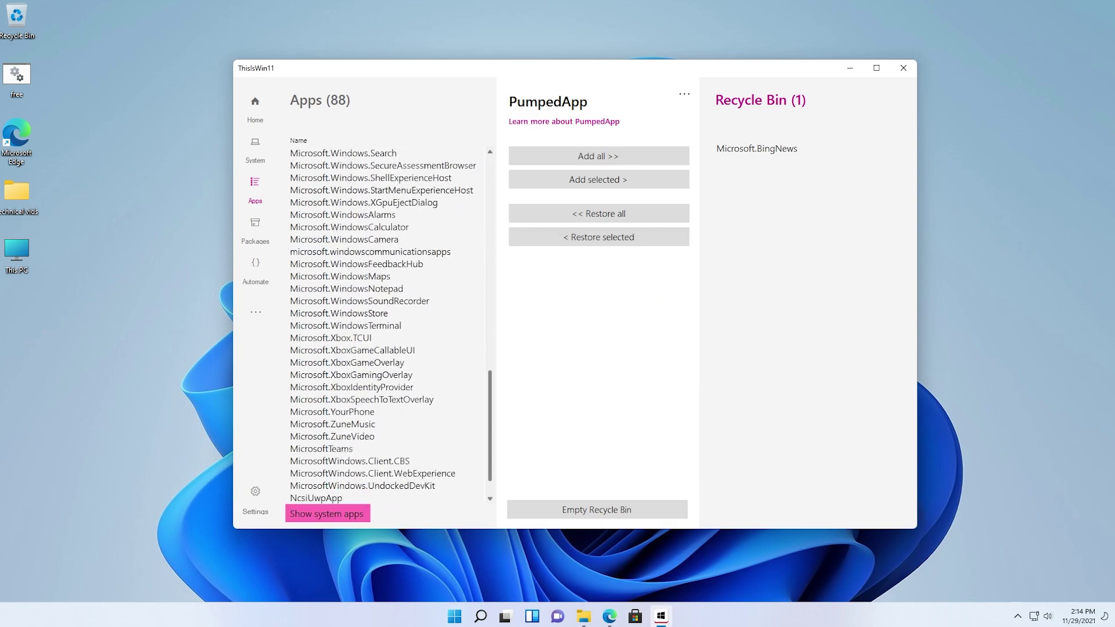
{"action": "scroll", "coordinate": [386, 325], "scroll_direction": "up", "scroll_amount": 20}
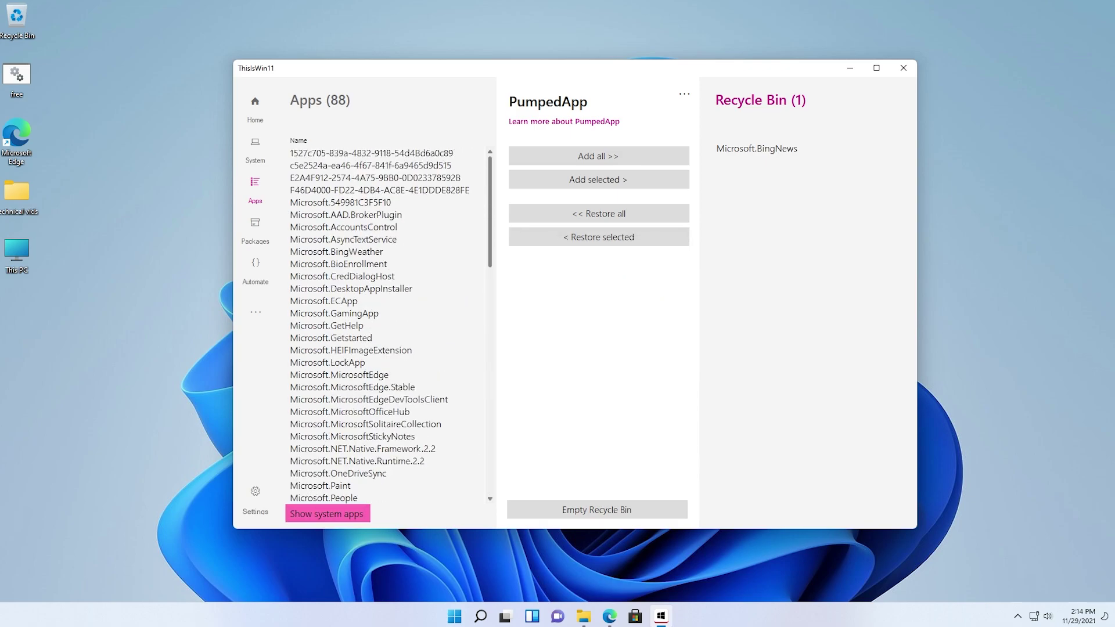
{"action": "scroll", "coordinate": [387, 325], "scroll_direction": "down", "scroll_amount": 20}
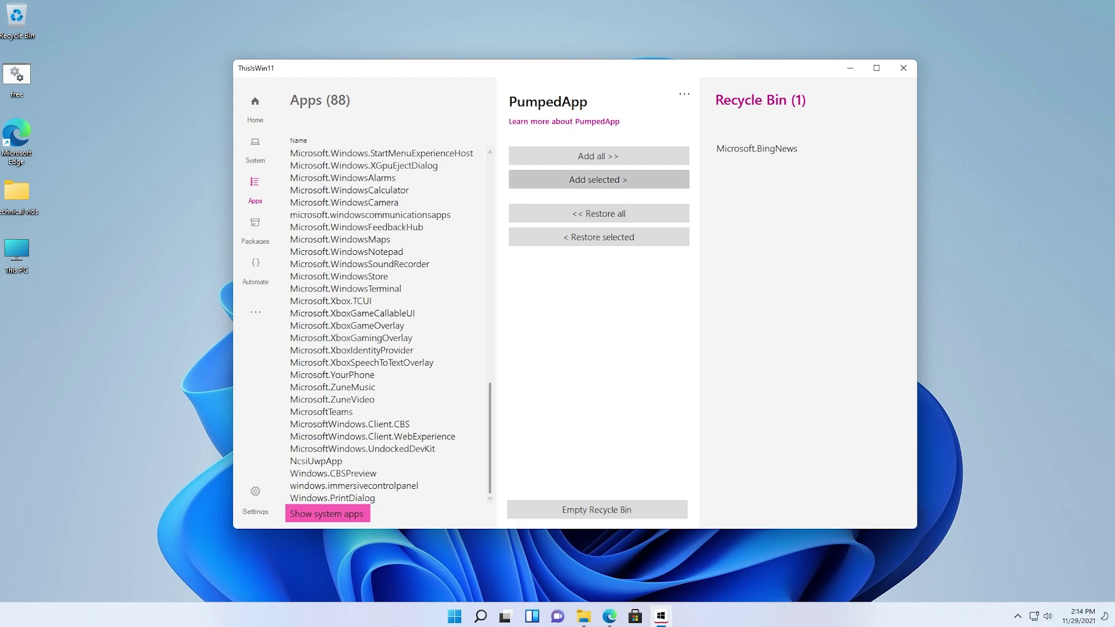
{"action": "left_click", "coordinate": [599, 156]}
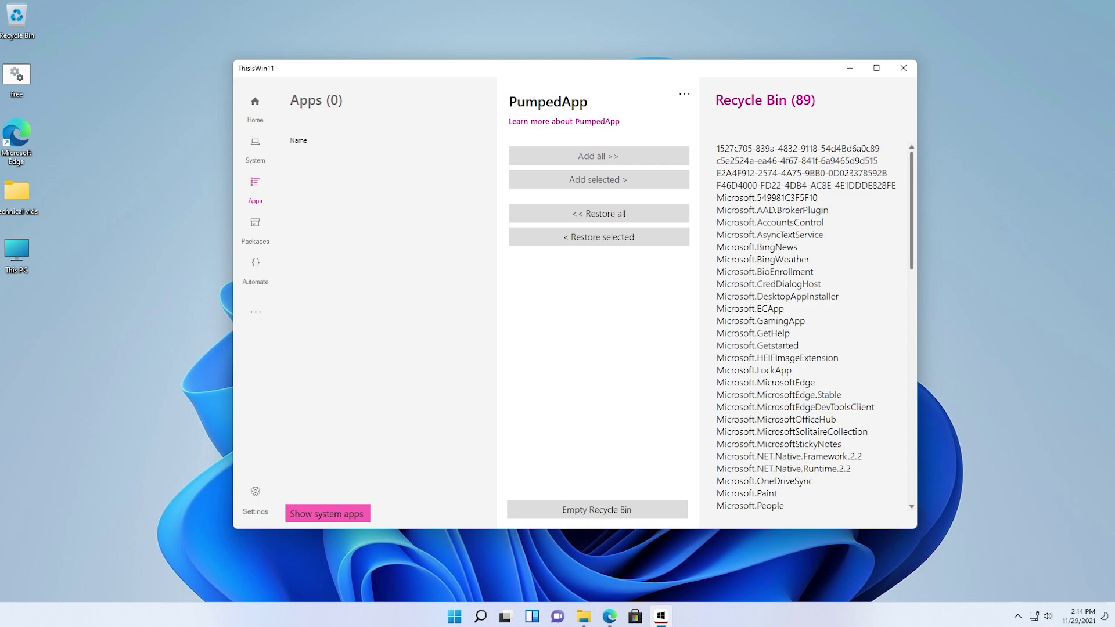
Restore Microsoft.WindowsStore from the Recycle Bin to the app list to keep it installed
{"action": "scroll", "coordinate": [806, 328], "scroll_direction": "down", "scroll_amount": 3}
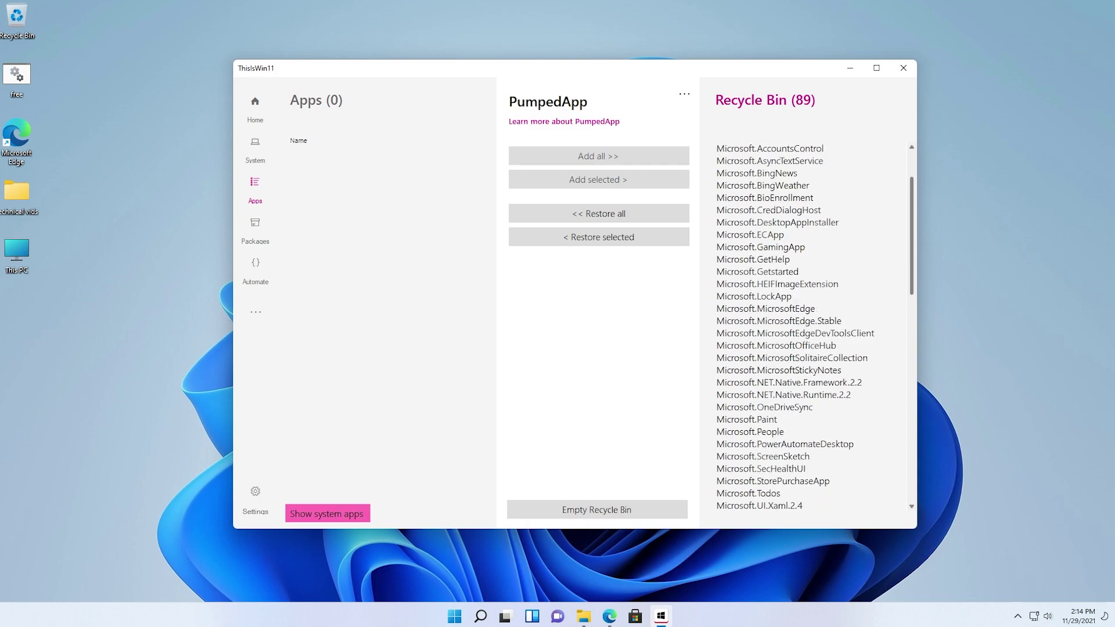
{"action": "scroll", "coordinate": [807, 328], "scroll_direction": "down", "scroll_amount": 20}
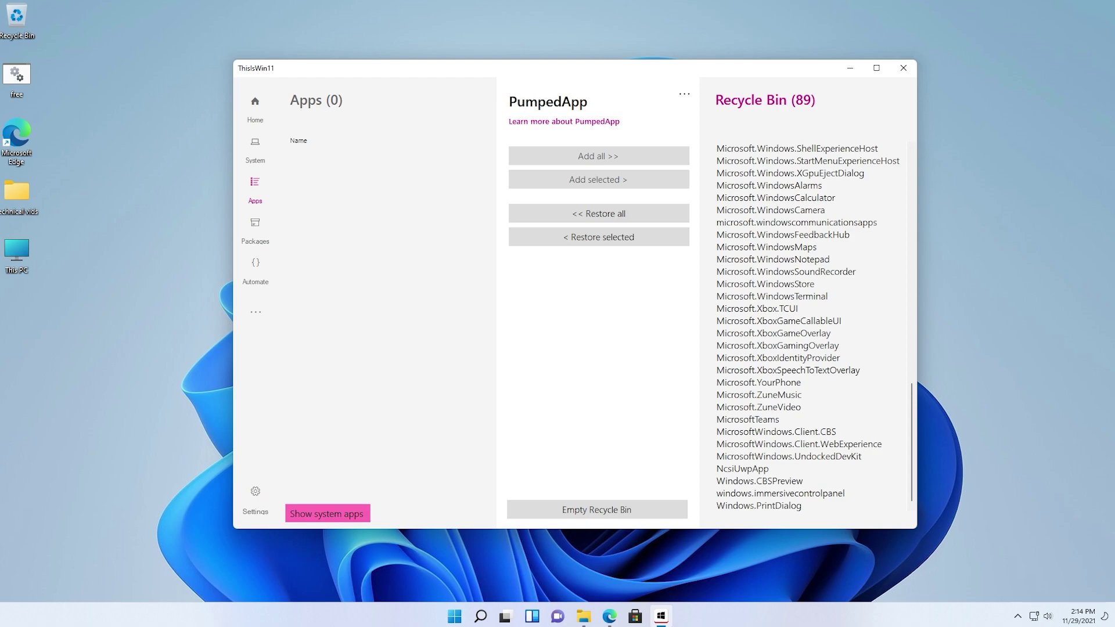
{"action": "left_click", "coordinate": [765, 284]}
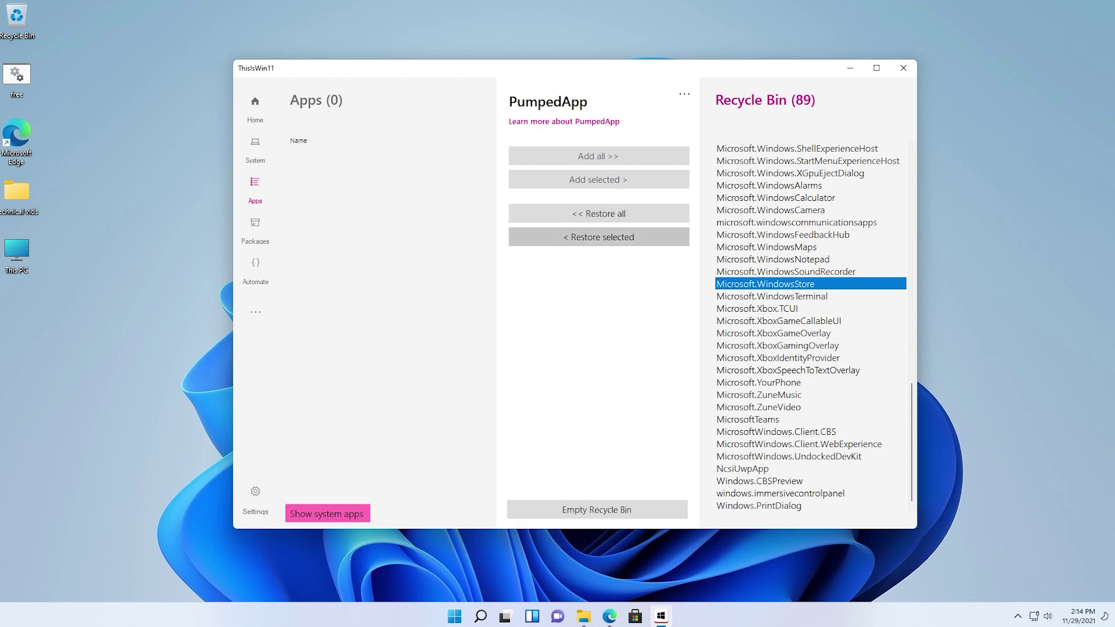
{"action": "left_click", "coordinate": [598, 237]}
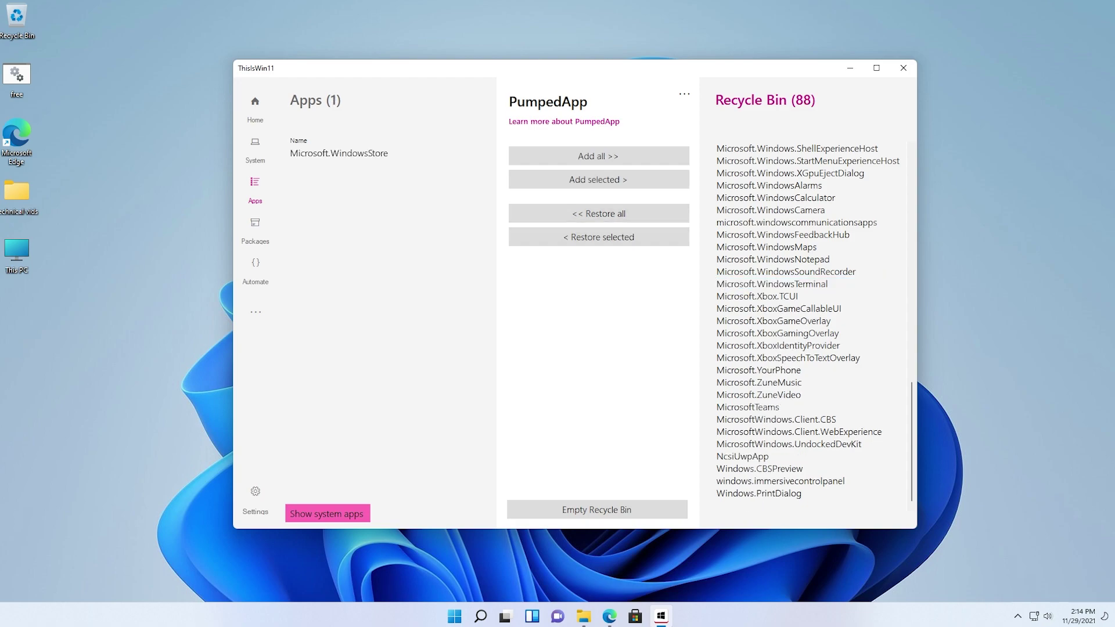
Restore Microsoft.WindowsCalculator from the Recycle Bin to the app list
{"action": "scroll", "coordinate": [813, 325], "scroll_direction": "up", "scroll_amount": 4}
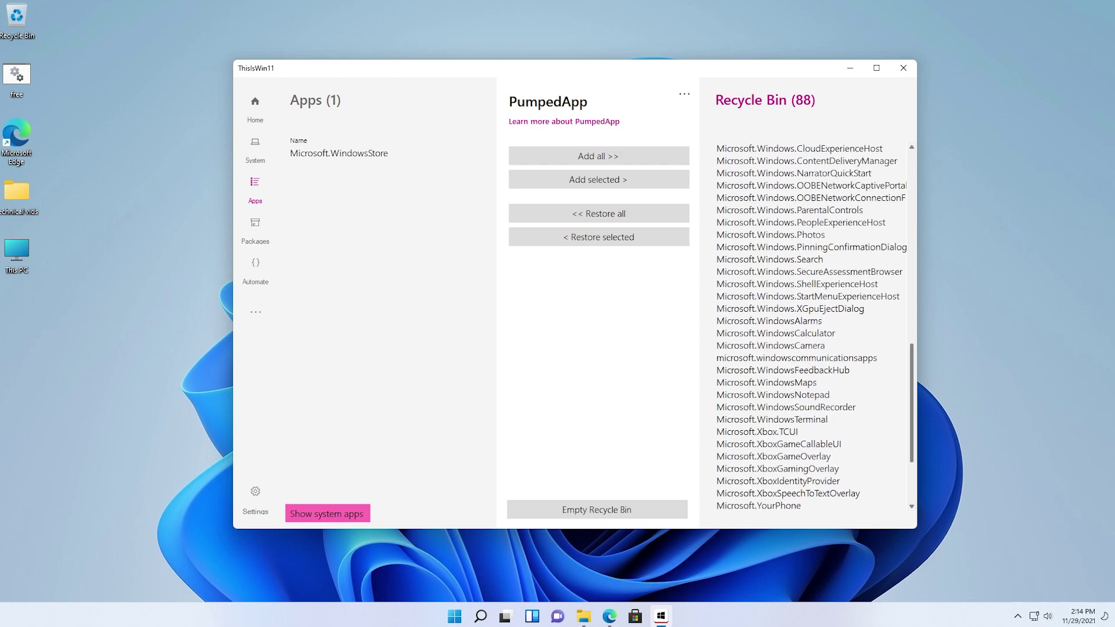
{"action": "scroll", "coordinate": [812, 328], "scroll_direction": "up", "scroll_amount": 1}
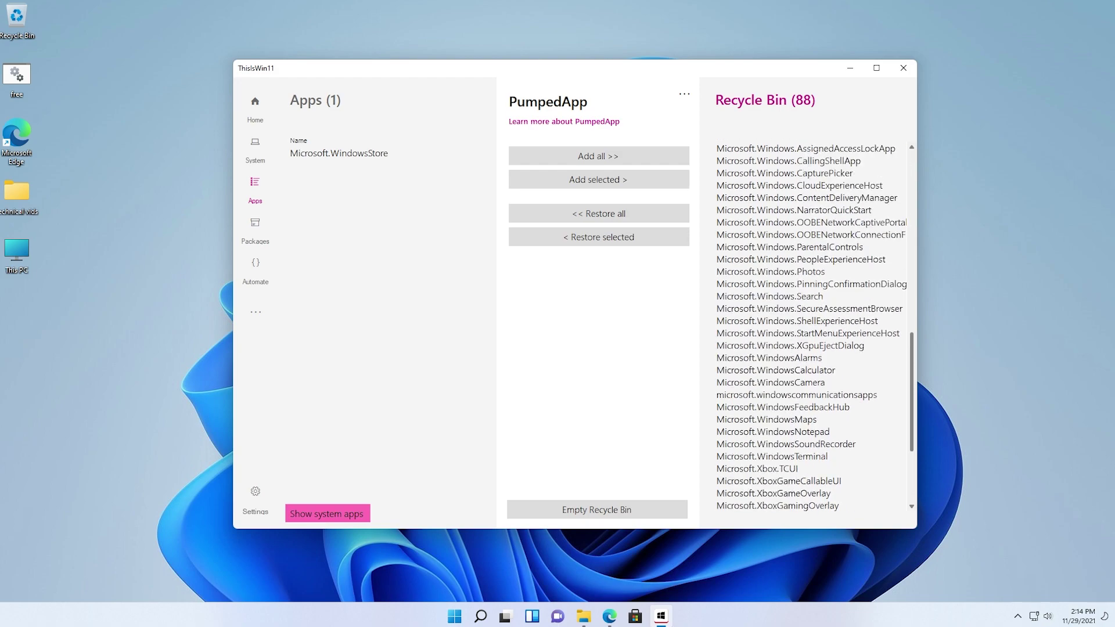
{"action": "left_click", "coordinate": [775, 370]}
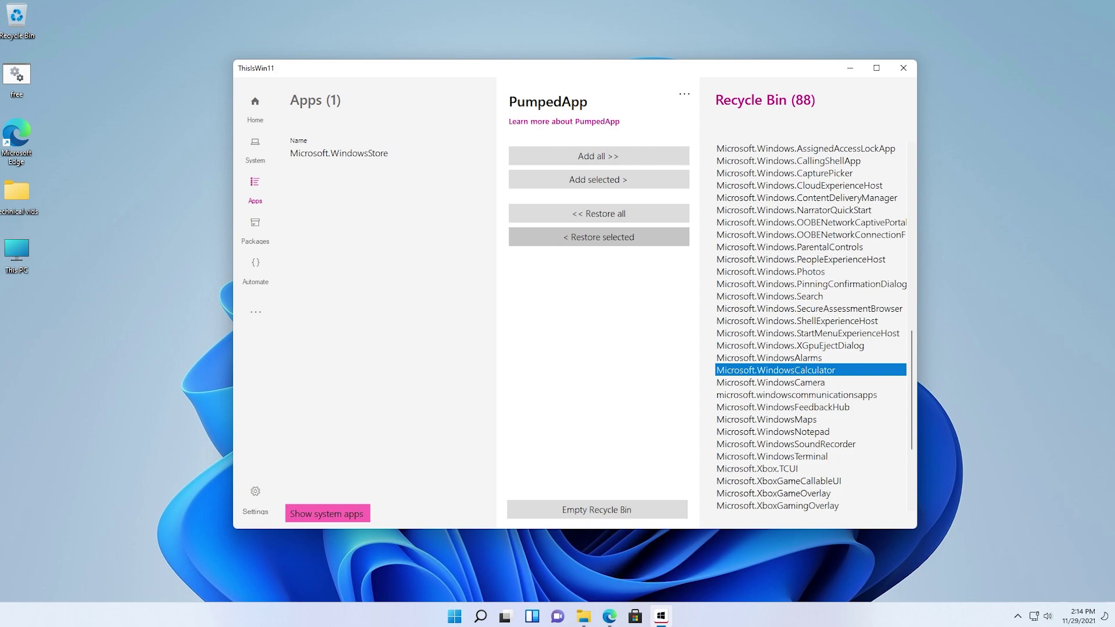
{"action": "left_click", "coordinate": [599, 237]}
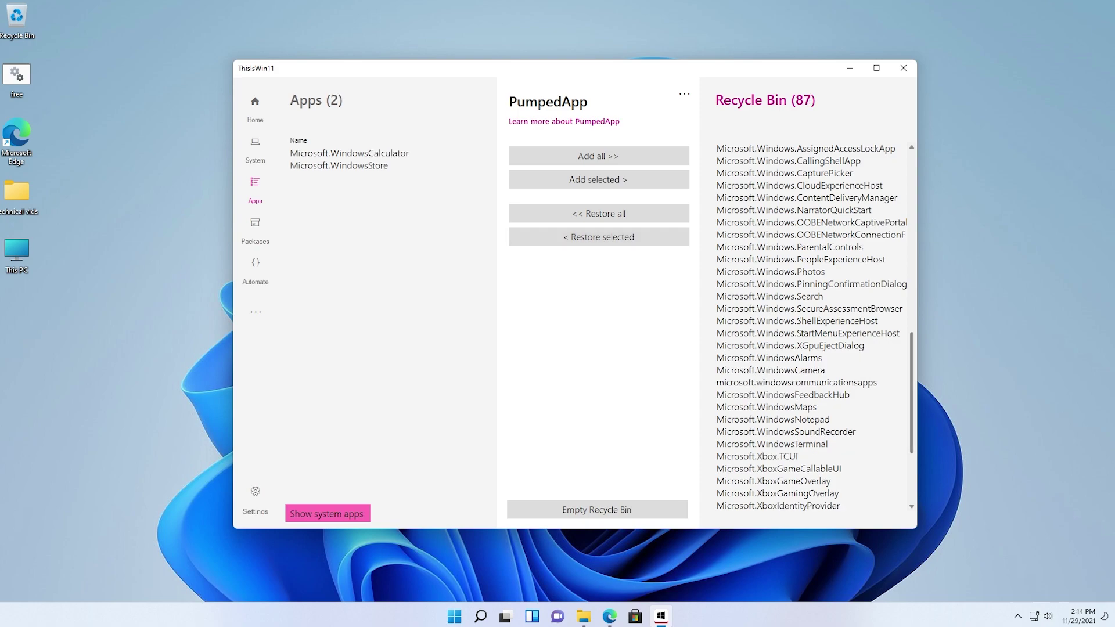
Restore Microsoft.WindowsNotepad from the Recycle Bin to the app list
{"action": "scroll", "coordinate": [812, 328], "scroll_direction": "up", "scroll_amount": 2}
{"action": "scroll", "coordinate": [812, 328], "scroll_direction": "down", "scroll_amount": 4}
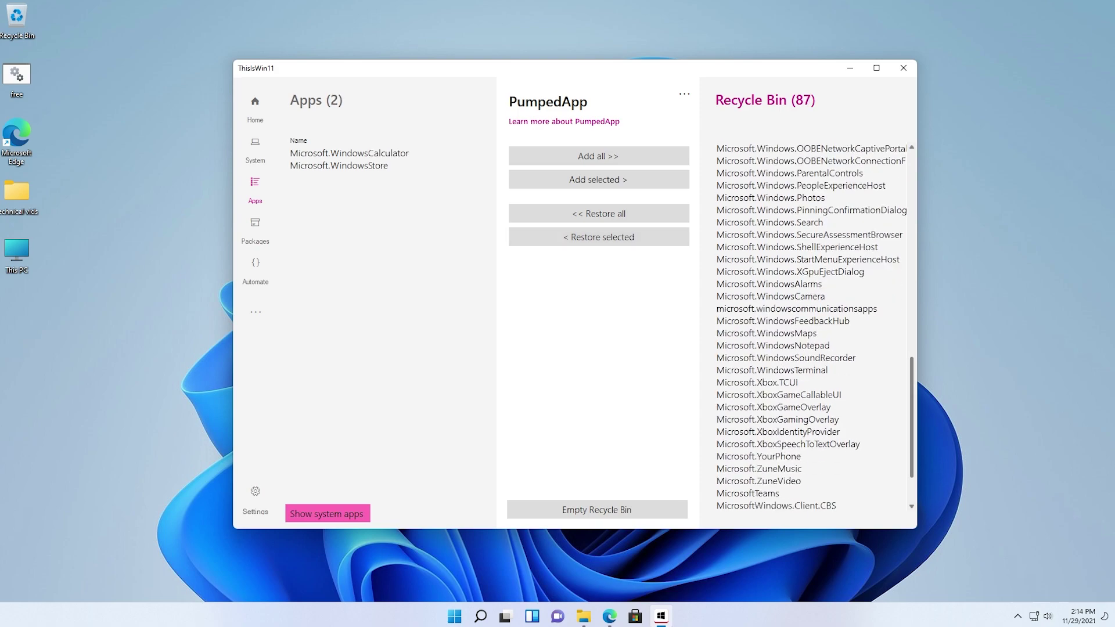
{"action": "scroll", "coordinate": [812, 328], "scroll_direction": "down", "scroll_amount": 1}
{"action": "left_click", "coordinate": [772, 308]}
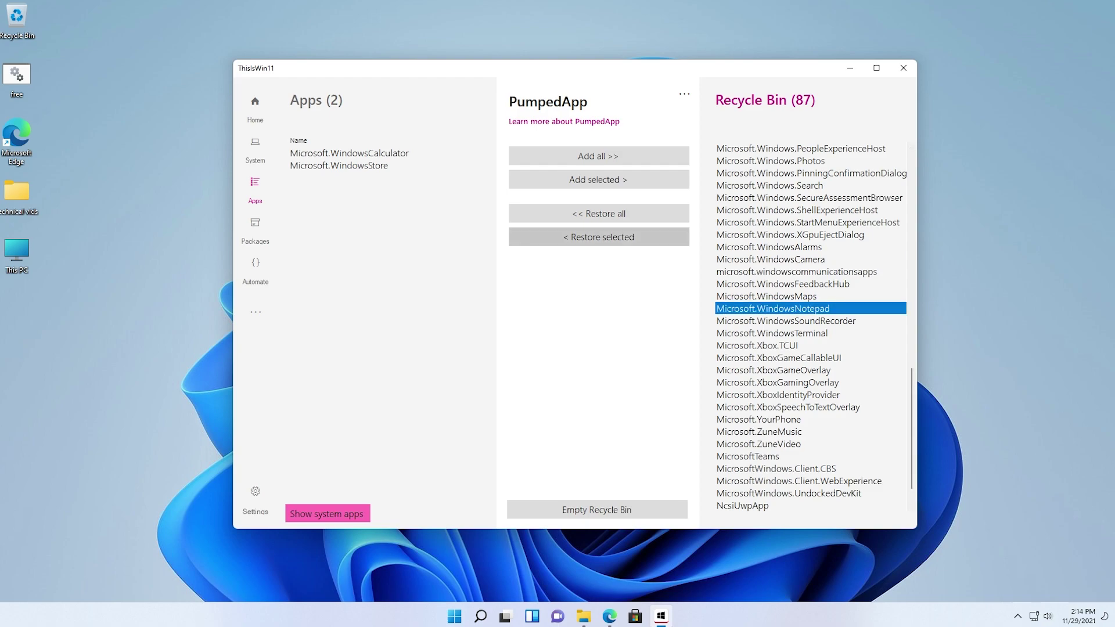
{"action": "left_click", "coordinate": [598, 237]}
Check the remaining Recycle Bin entries and empty the bin to uninstall those apps
{"action": "scroll", "coordinate": [812, 328], "scroll_direction": "down", "scroll_amount": 1}
{"action": "scroll", "coordinate": [812, 328], "scroll_direction": "up", "scroll_amount": 6}
{"action": "scroll", "coordinate": [812, 328], "scroll_direction": "up", "scroll_amount": 1}
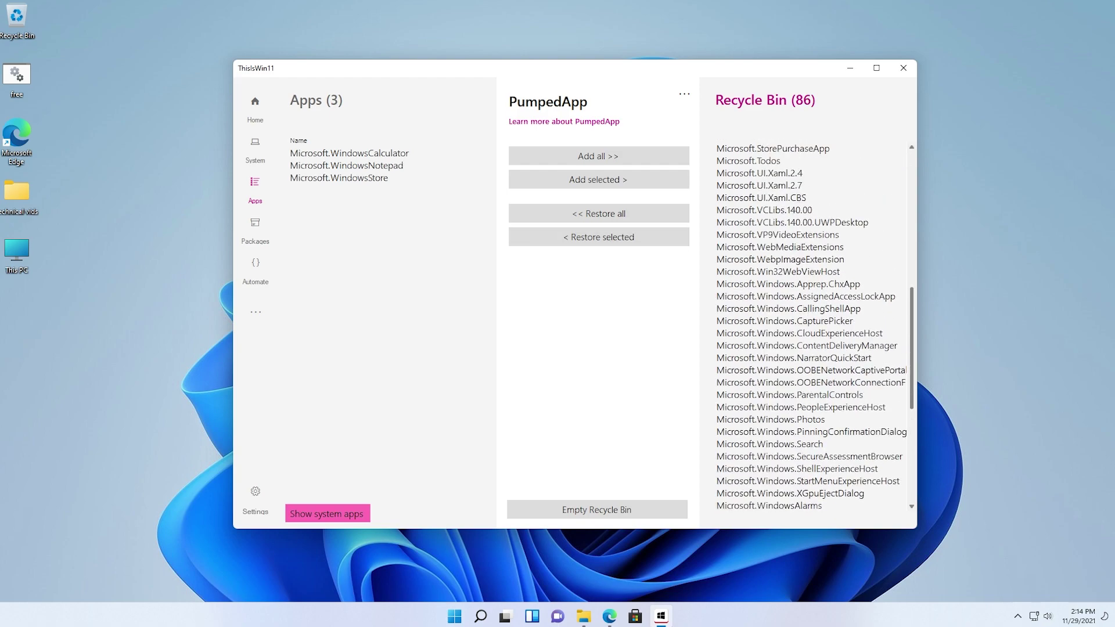
{"action": "scroll", "coordinate": [812, 328], "scroll_direction": "up", "scroll_amount": 12}
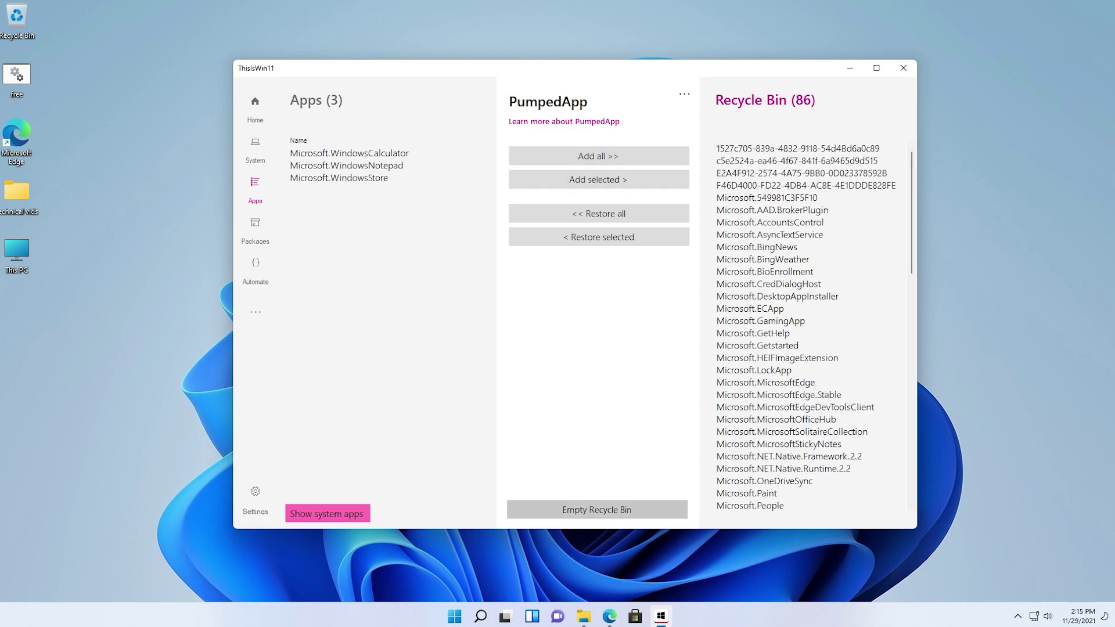
{"action": "left_click", "coordinate": [597, 509]}
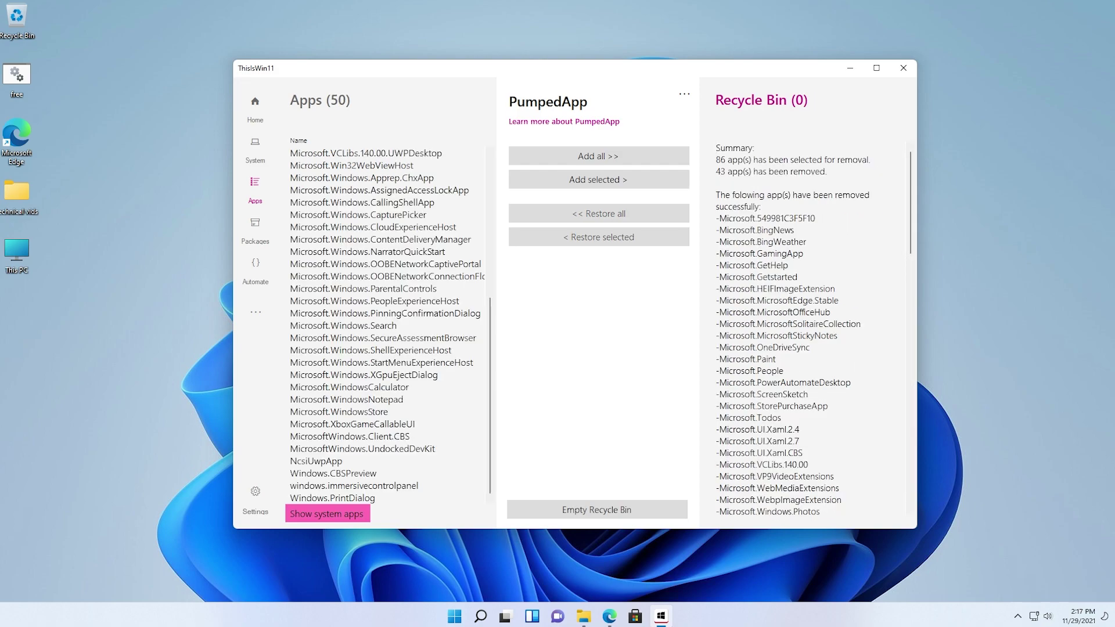
Examine the removal summary for how many apps were selected and how many were removed
{"action": "left_click_drag", "start_coordinate": [716, 160], "coordinate": [872, 159]}
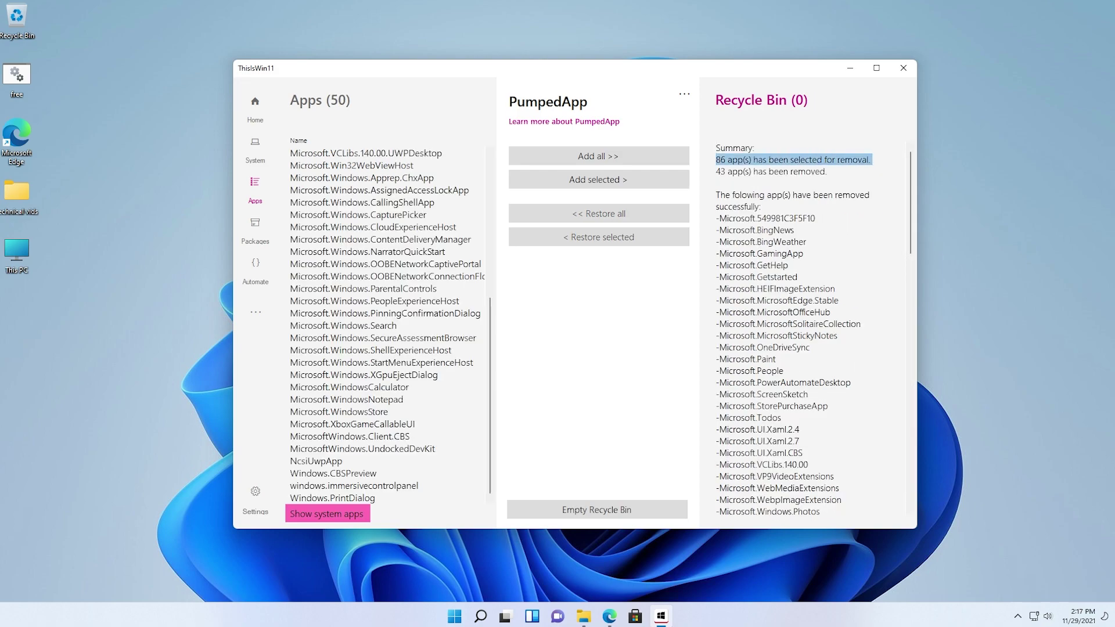
{"action": "left_click", "coordinate": [716, 182]}
{"action": "left_click_drag", "start_coordinate": [716, 171], "coordinate": [829, 172]}
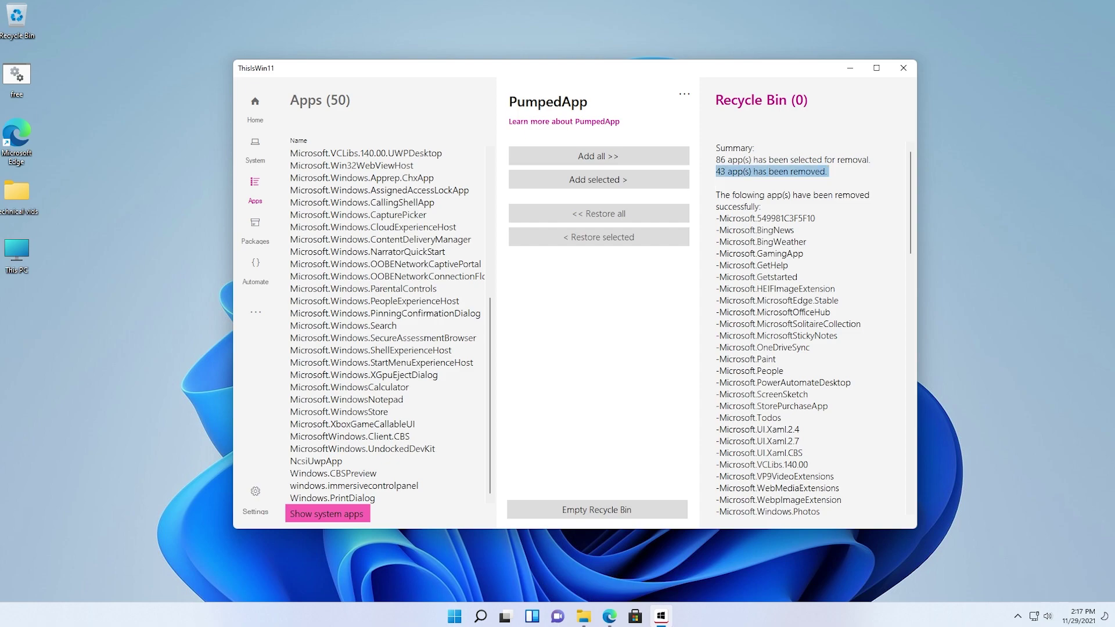
{"action": "scroll", "coordinate": [388, 325], "scroll_direction": "up", "scroll_amount": 5}
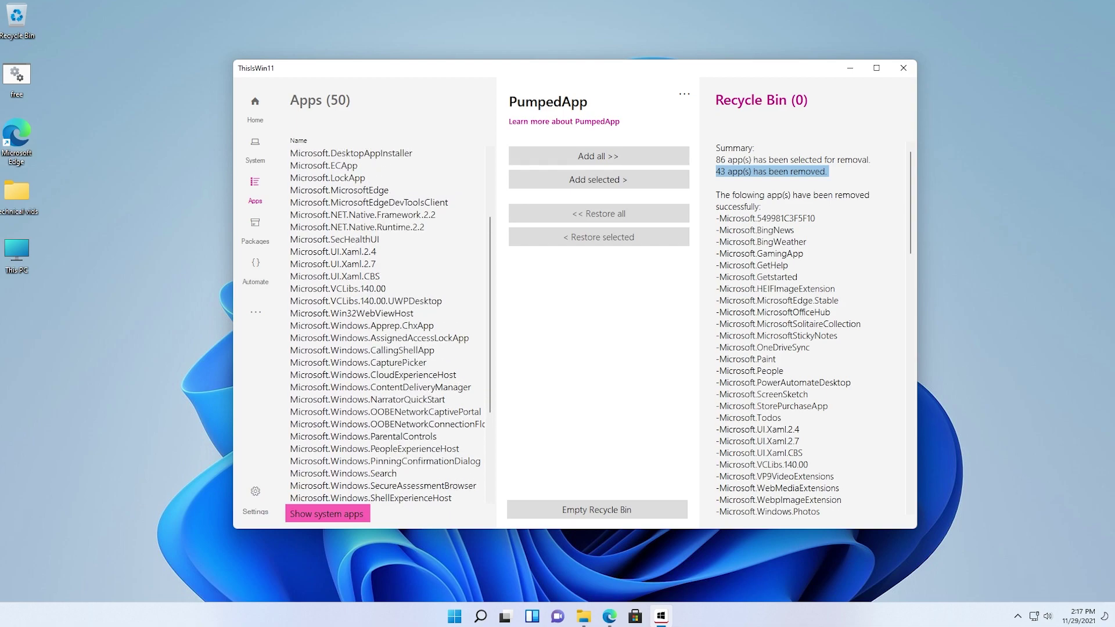
Look through all apps in the Windows Start menu to check which ones are still installed
{"action": "mouse_move", "coordinate": [609, 616]}
{"action": "left_click", "coordinate": [455, 615]}
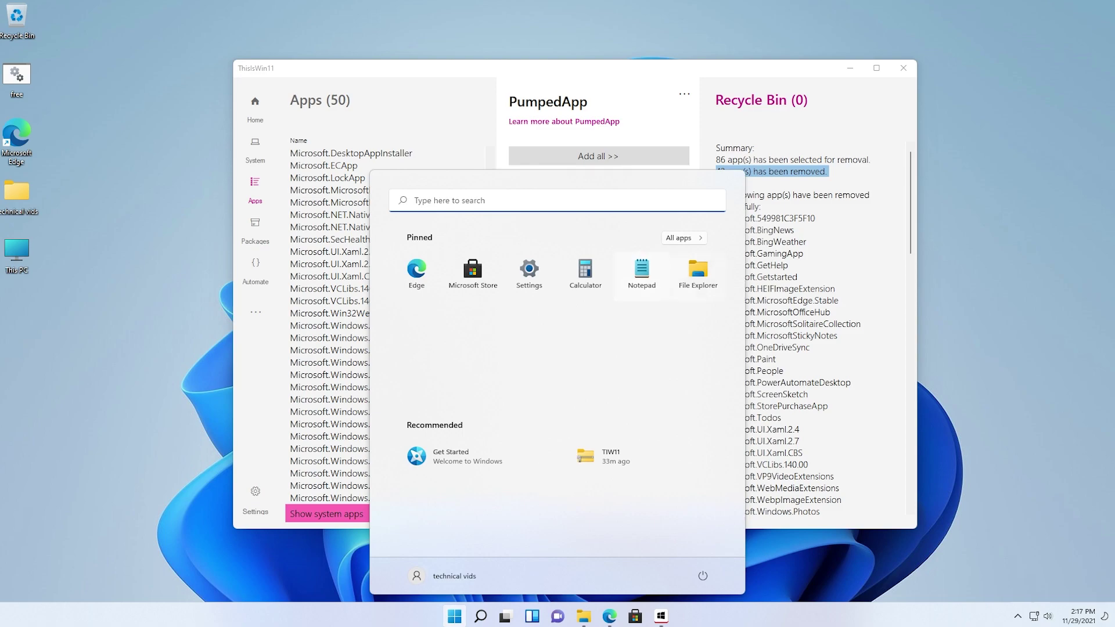
{"action": "left_click", "coordinate": [677, 239]}
{"action": "scroll", "coordinate": [558, 404], "scroll_direction": "down", "scroll_amount": 3}
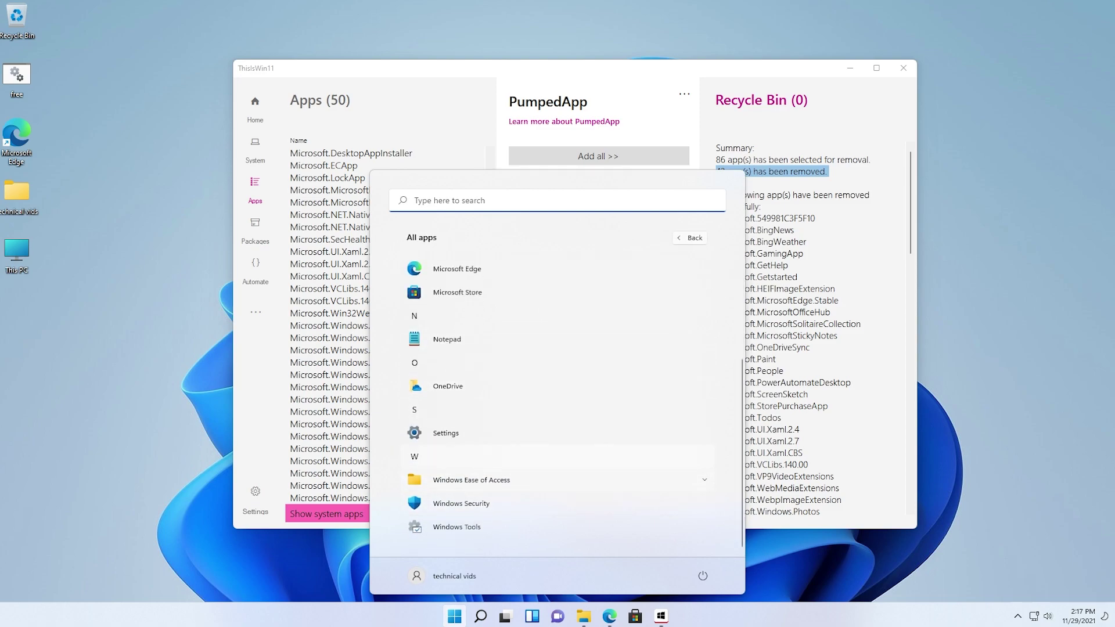
{"action": "scroll", "coordinate": [558, 454], "scroll_direction": "up", "scroll_amount": 3}
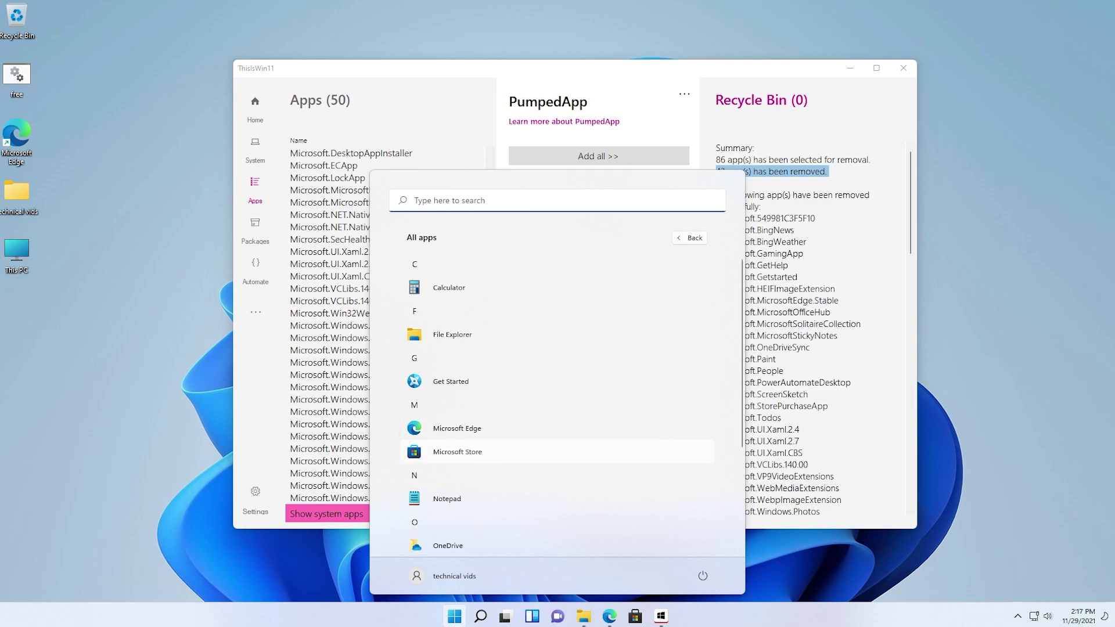
{"action": "scroll", "coordinate": [557, 499], "scroll_direction": "down", "scroll_amount": 3}
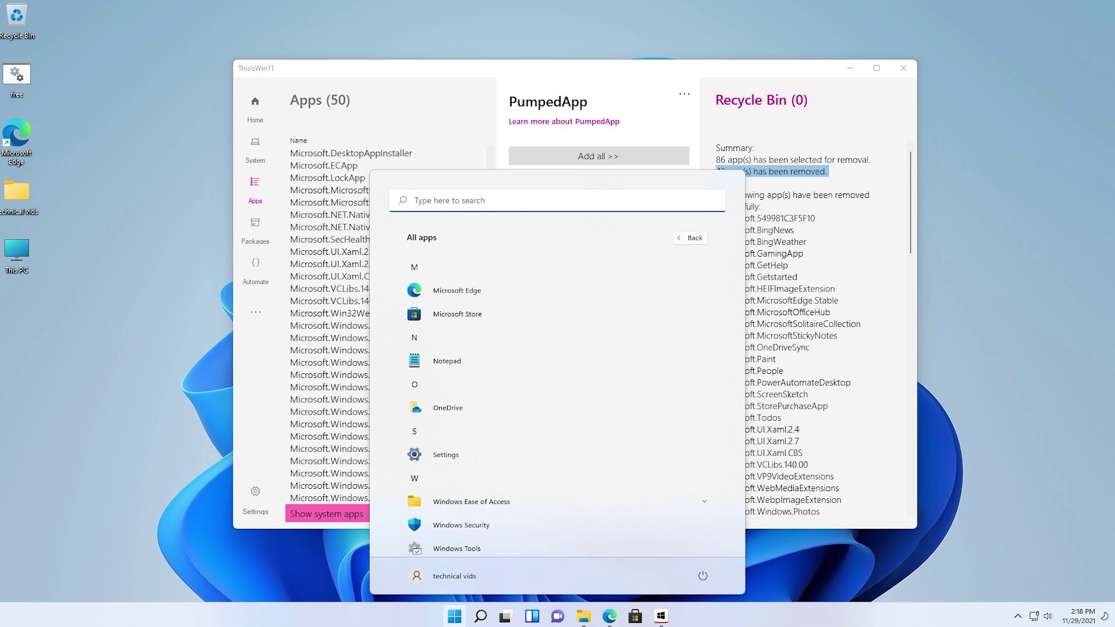
{"action": "key", "text": "Escape"}
Examine the remaining entries in the PumpedApp app list, including Microsoft.AsyncTextService and Microsoft.DesktopAppInstaller
{"action": "left_click_drag", "start_coordinate": [608, 67], "coordinate": [702, 64]}
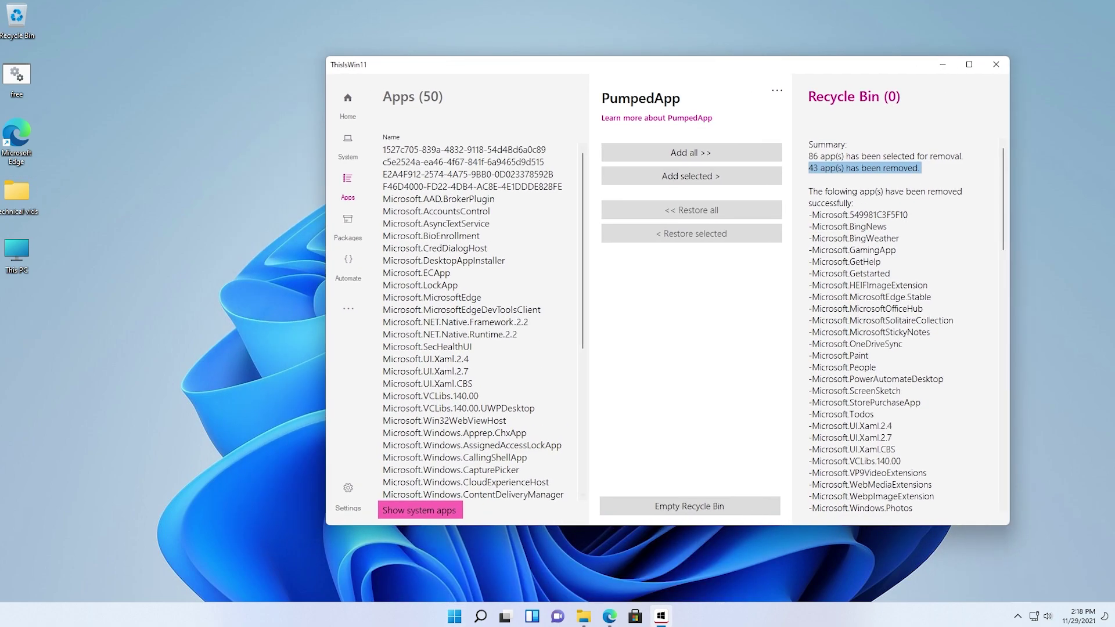
{"action": "scroll", "coordinate": [482, 323], "scroll_direction": "down", "scroll_amount": 7}
{"action": "left_click_drag", "start_coordinate": [682, 70], "coordinate": [558, 73]}
{"action": "scroll", "coordinate": [356, 325], "scroll_direction": "up", "scroll_amount": 7}
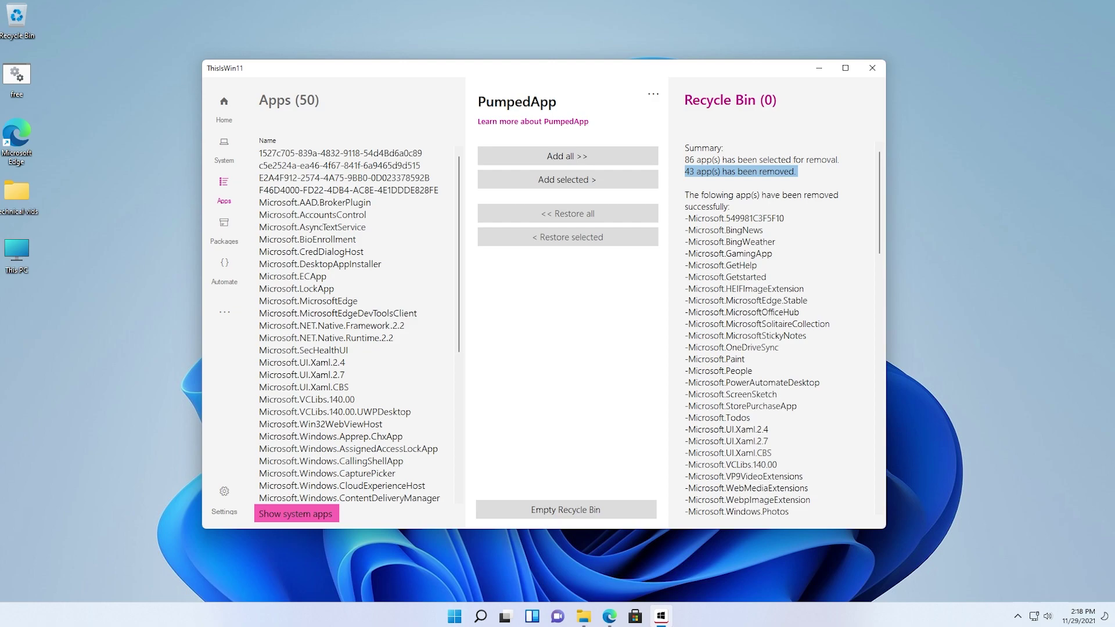
{"action": "left_click", "coordinate": [354, 228]}
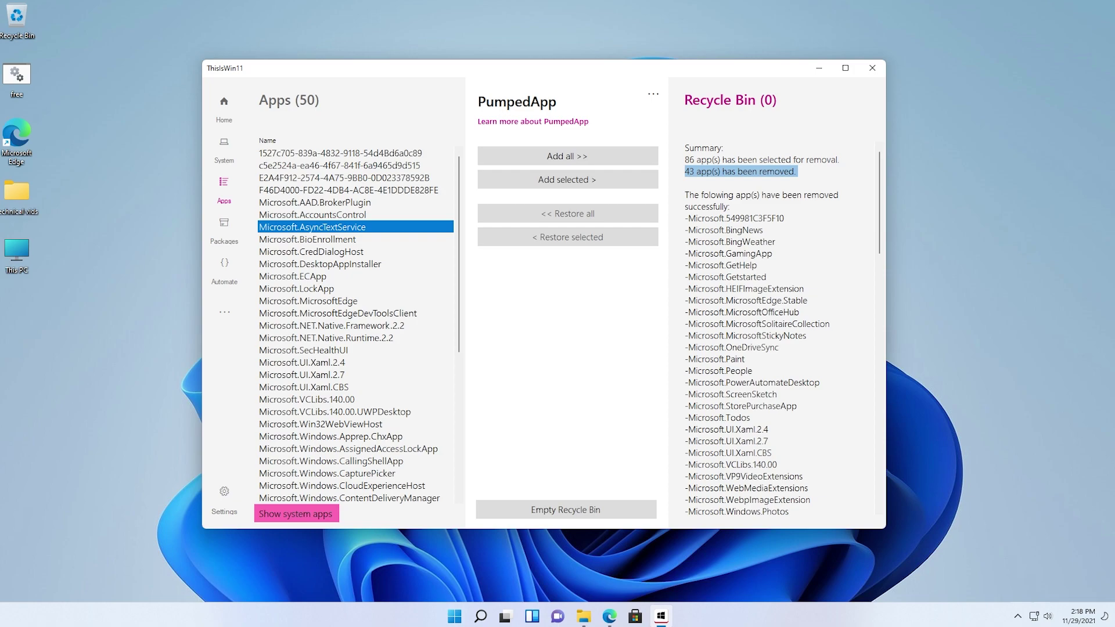
{"action": "left_click", "coordinate": [355, 264]}
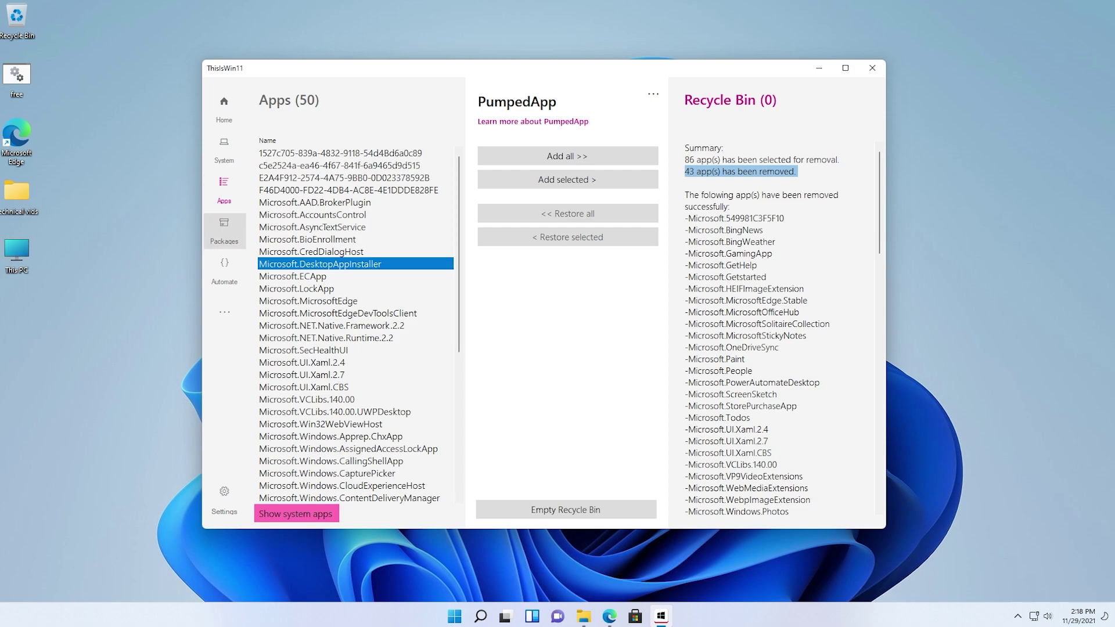
Review the OpenTweaks system settings list, including the Personalization, Privacy and Apps permissions groups
{"action": "left_click", "coordinate": [224, 150]}
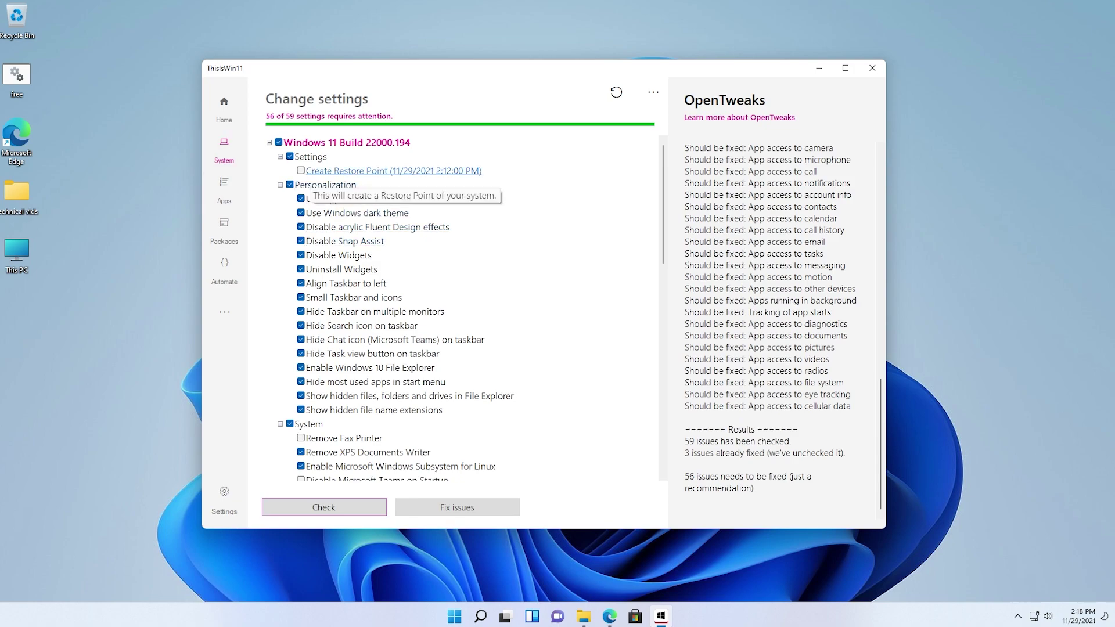
{"action": "scroll", "coordinate": [348, 325], "scroll_direction": "down", "scroll_amount": 10}
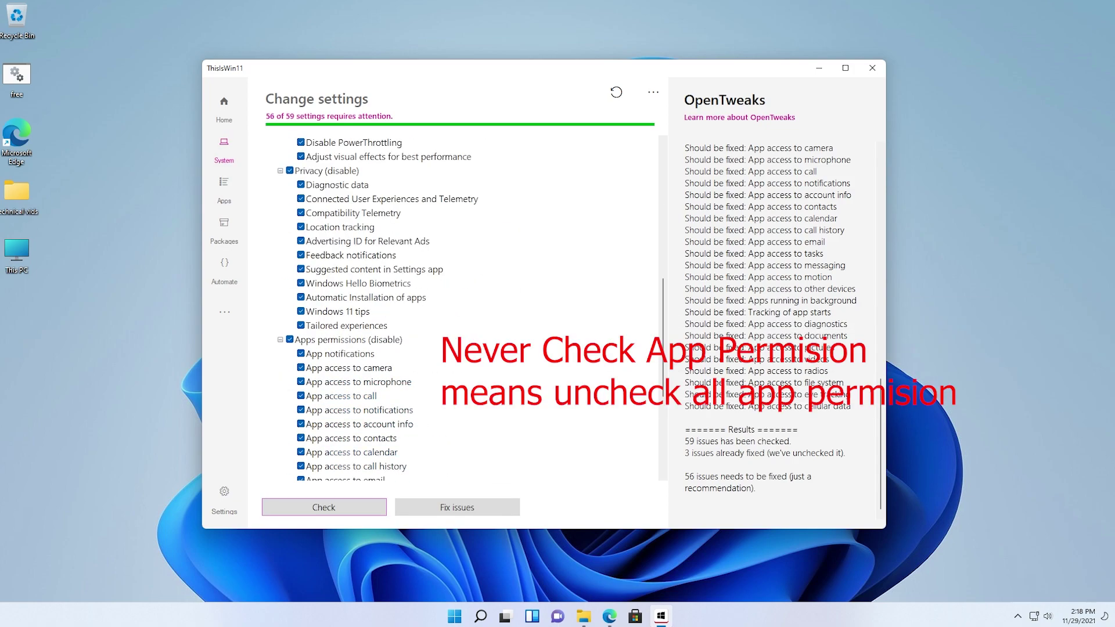
{"action": "scroll", "coordinate": [372, 367], "scroll_direction": "up", "scroll_amount": 10}
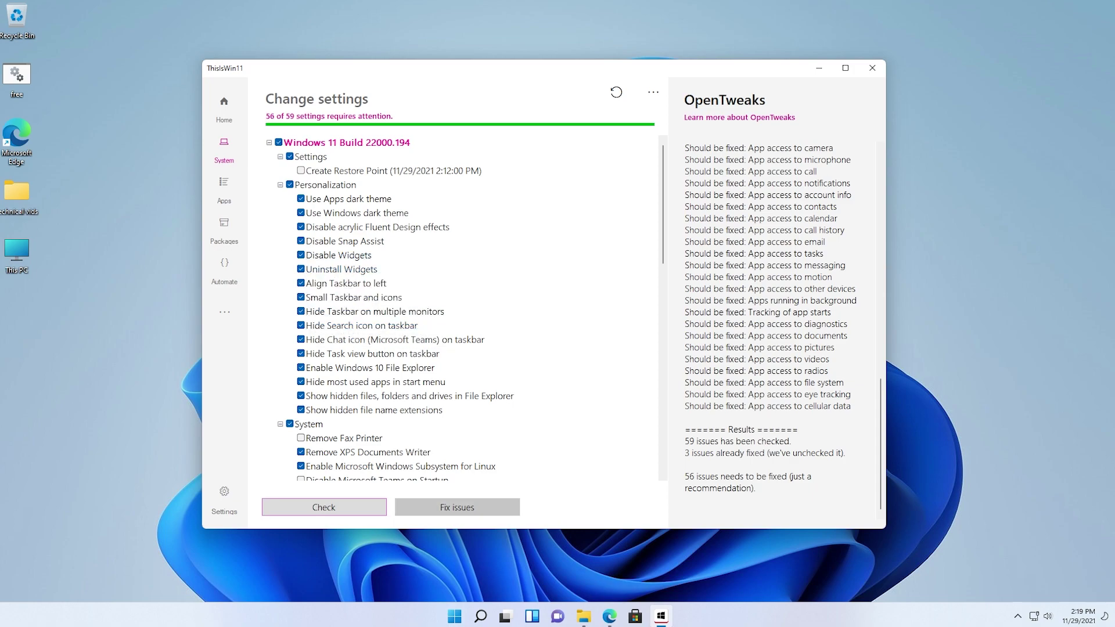
Browse the installable packages in the Mail Clients and Network categories, leaving WinSCP.WinSCP unselected
{"action": "left_click", "coordinate": [225, 230]}
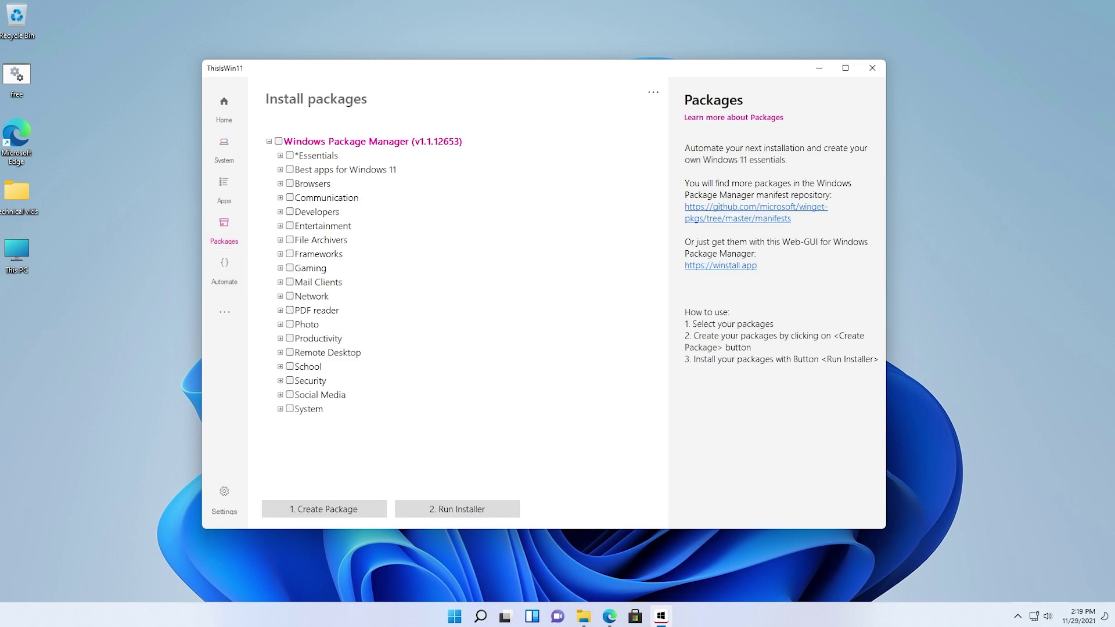
{"action": "left_click", "coordinate": [280, 282]}
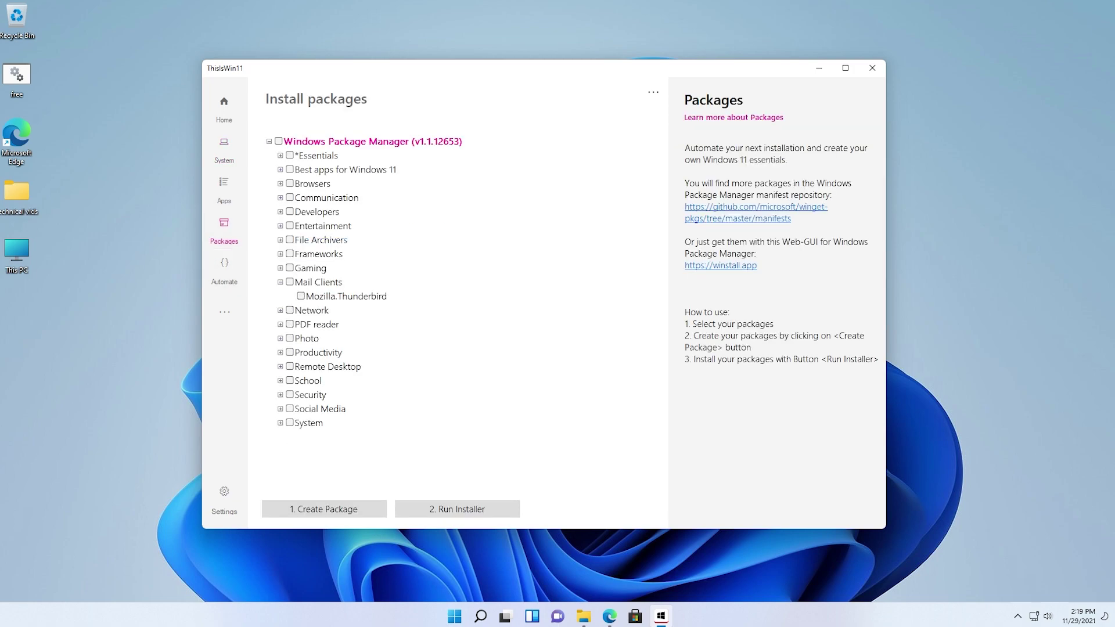
{"action": "left_click", "coordinate": [280, 282]}
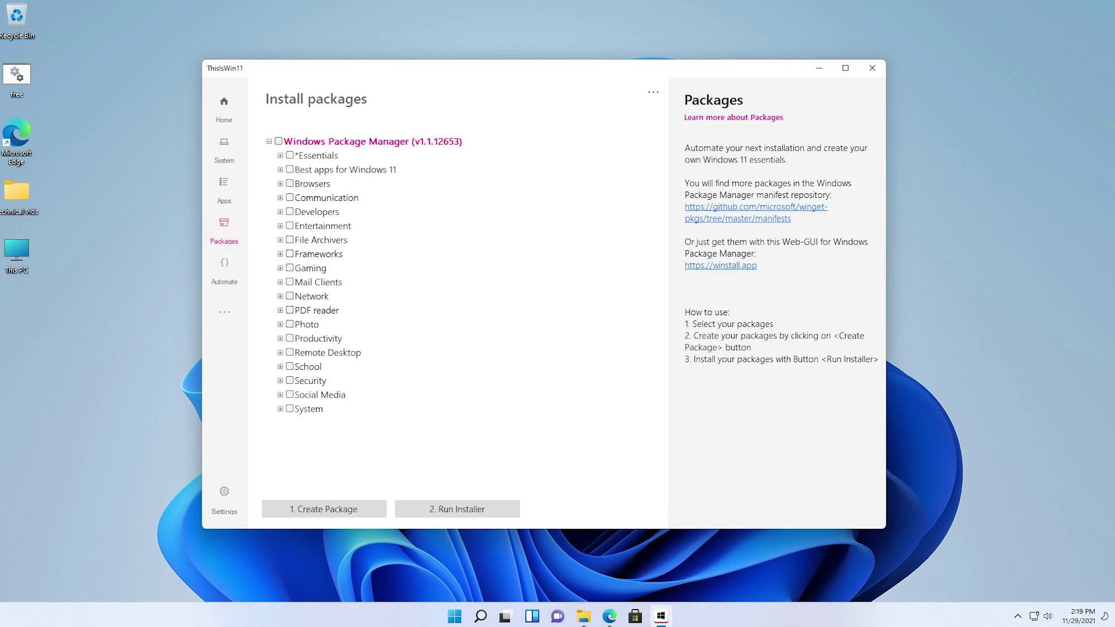
{"action": "left_click", "coordinate": [280, 296]}
{"action": "left_click", "coordinate": [300, 353]}
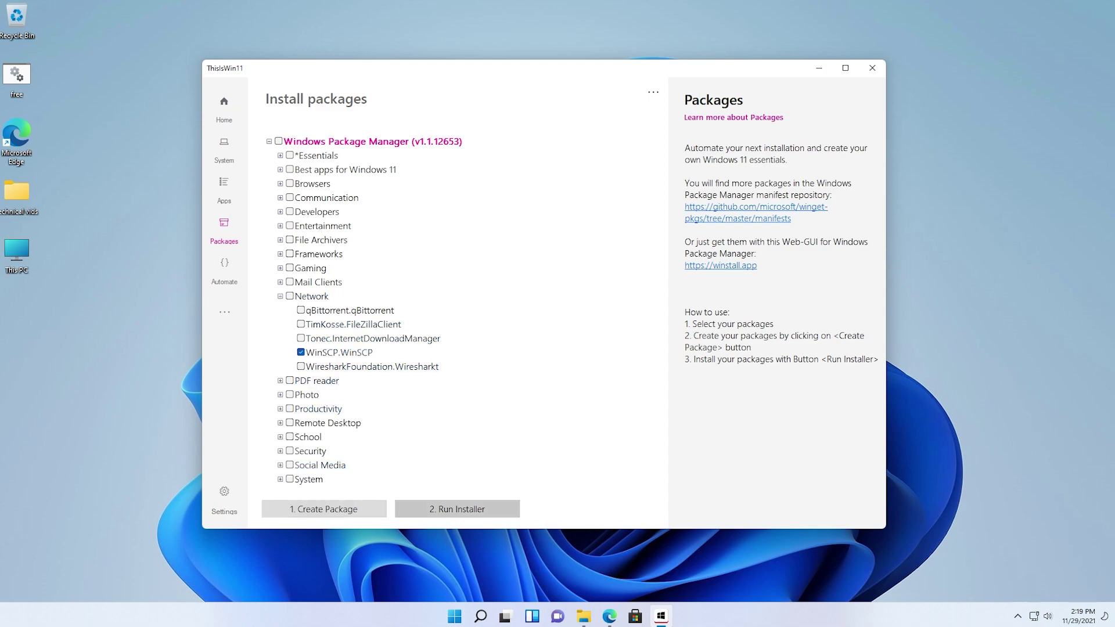
{"action": "left_click", "coordinate": [300, 353]}
{"action": "left_click", "coordinate": [280, 296]}
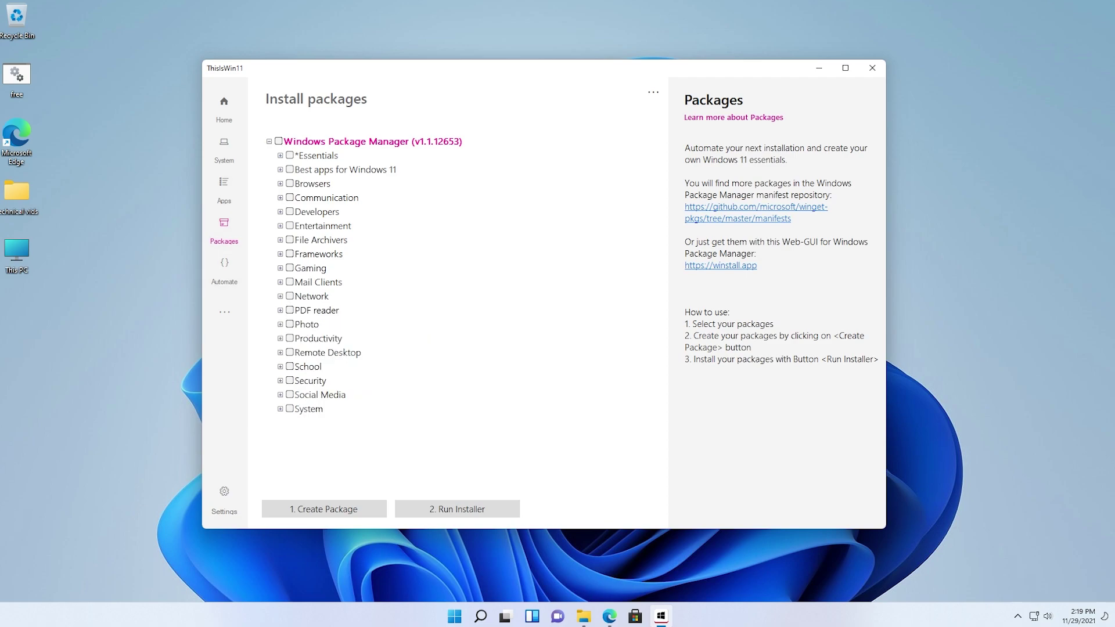
View the description and script code of the automation task that reinstalls all built-in apps
{"action": "left_click", "coordinate": [224, 271]}
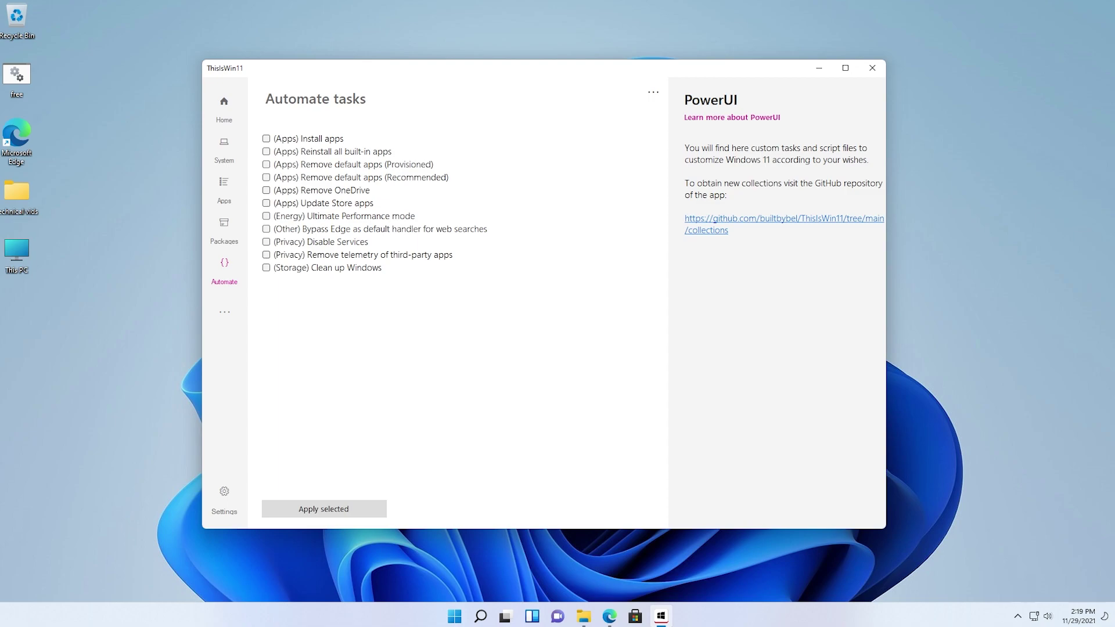
{"action": "left_click", "coordinate": [332, 152]}
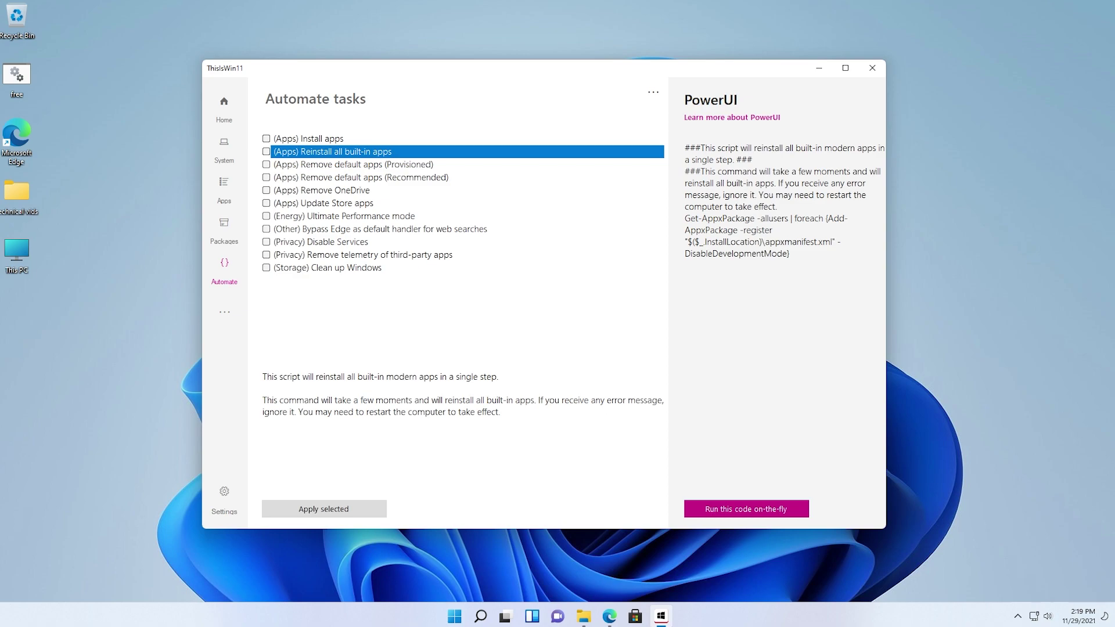
{"action": "key", "text": "super"}
{"action": "key", "text": "super"}
Revisit the system tweaks, the PumpedApp app list and the automation tasks, and return to the Get Started home page
{"action": "left_click", "coordinate": [224, 110]}
{"action": "left_click", "coordinate": [224, 150]}
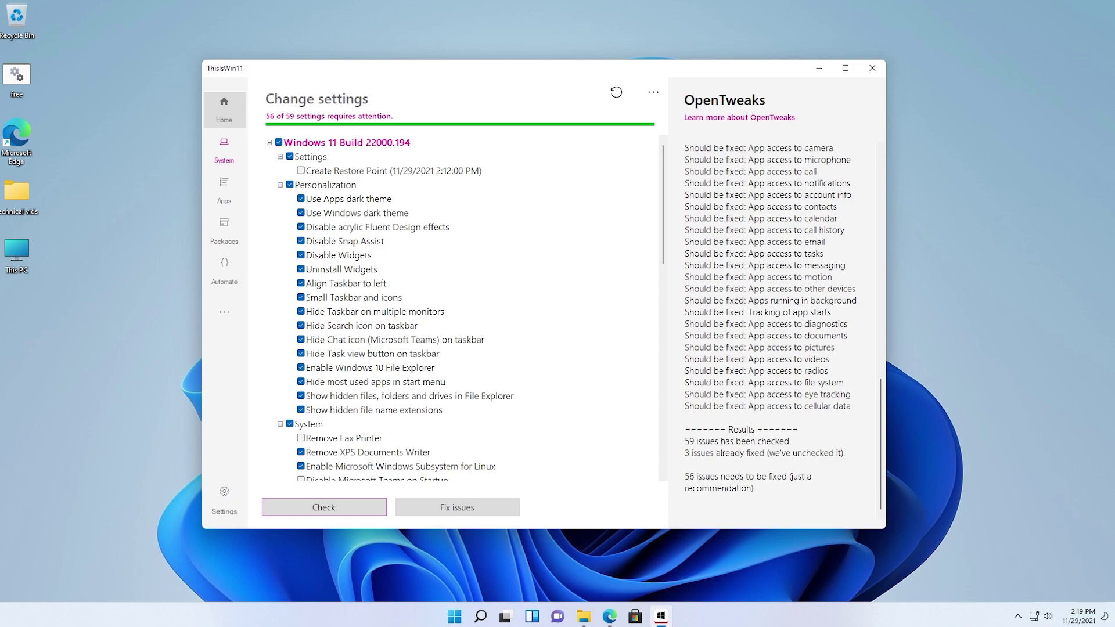
{"action": "left_click", "coordinate": [224, 109]}
{"action": "left_click", "coordinate": [224, 150]}
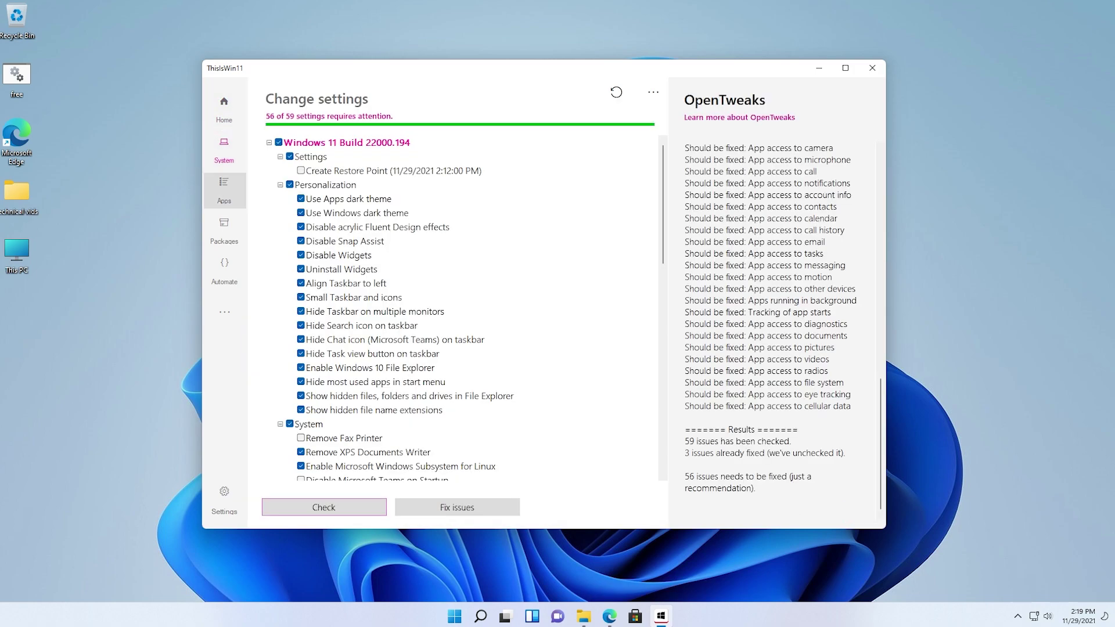
{"action": "left_click", "coordinate": [224, 191]}
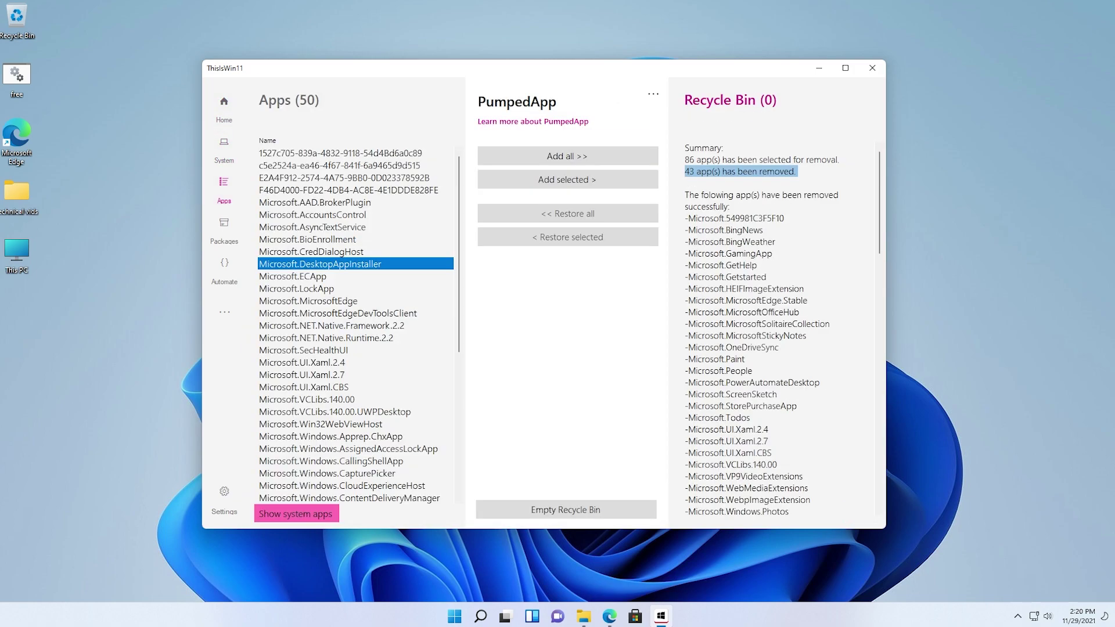
{"action": "left_click", "coordinate": [355, 326]}
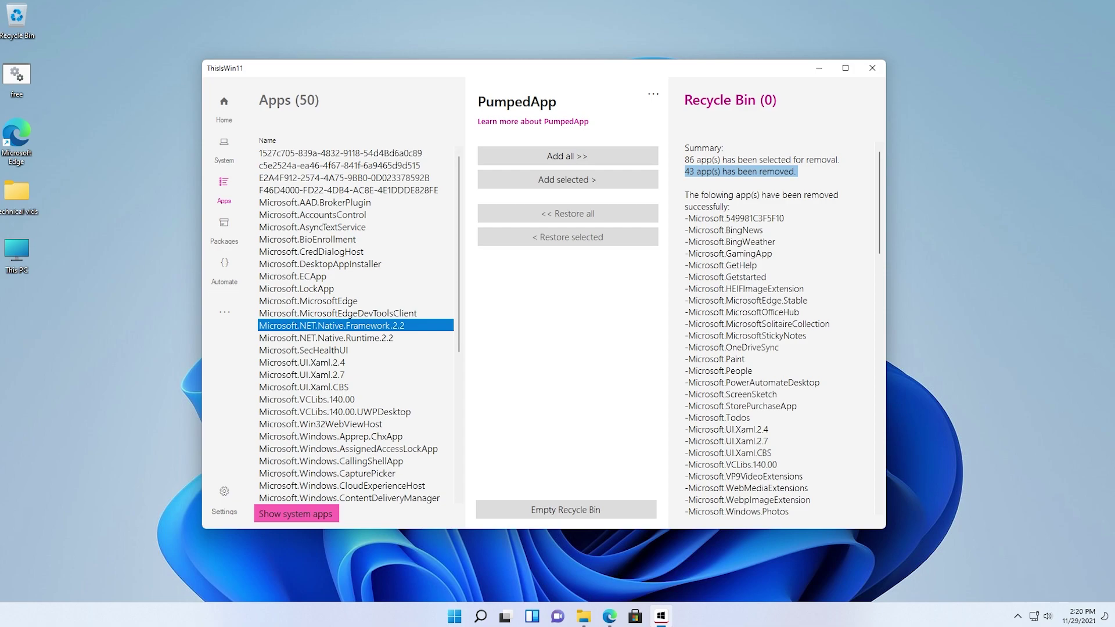
{"action": "left_click", "coordinate": [224, 231]}
{"action": "left_click", "coordinate": [224, 271]}
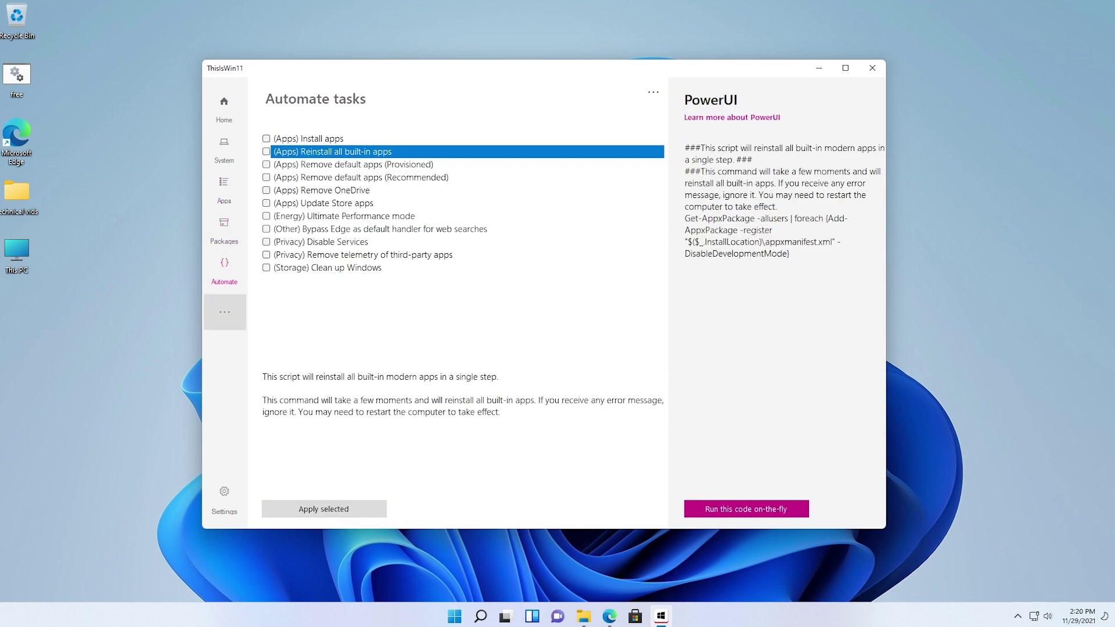
{"action": "left_click", "coordinate": [223, 110]}
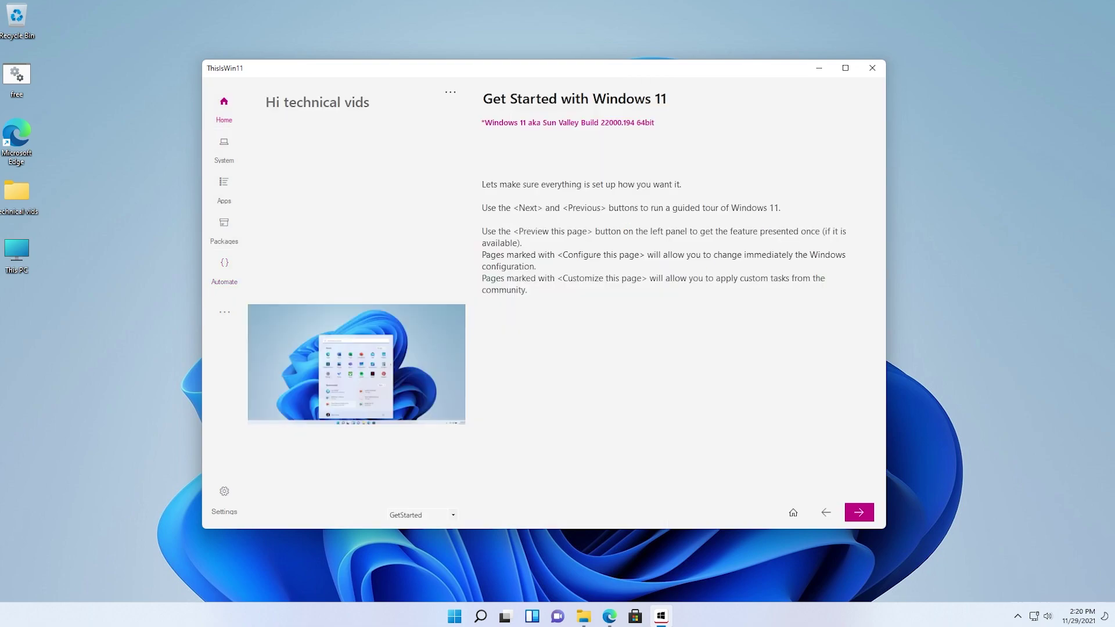